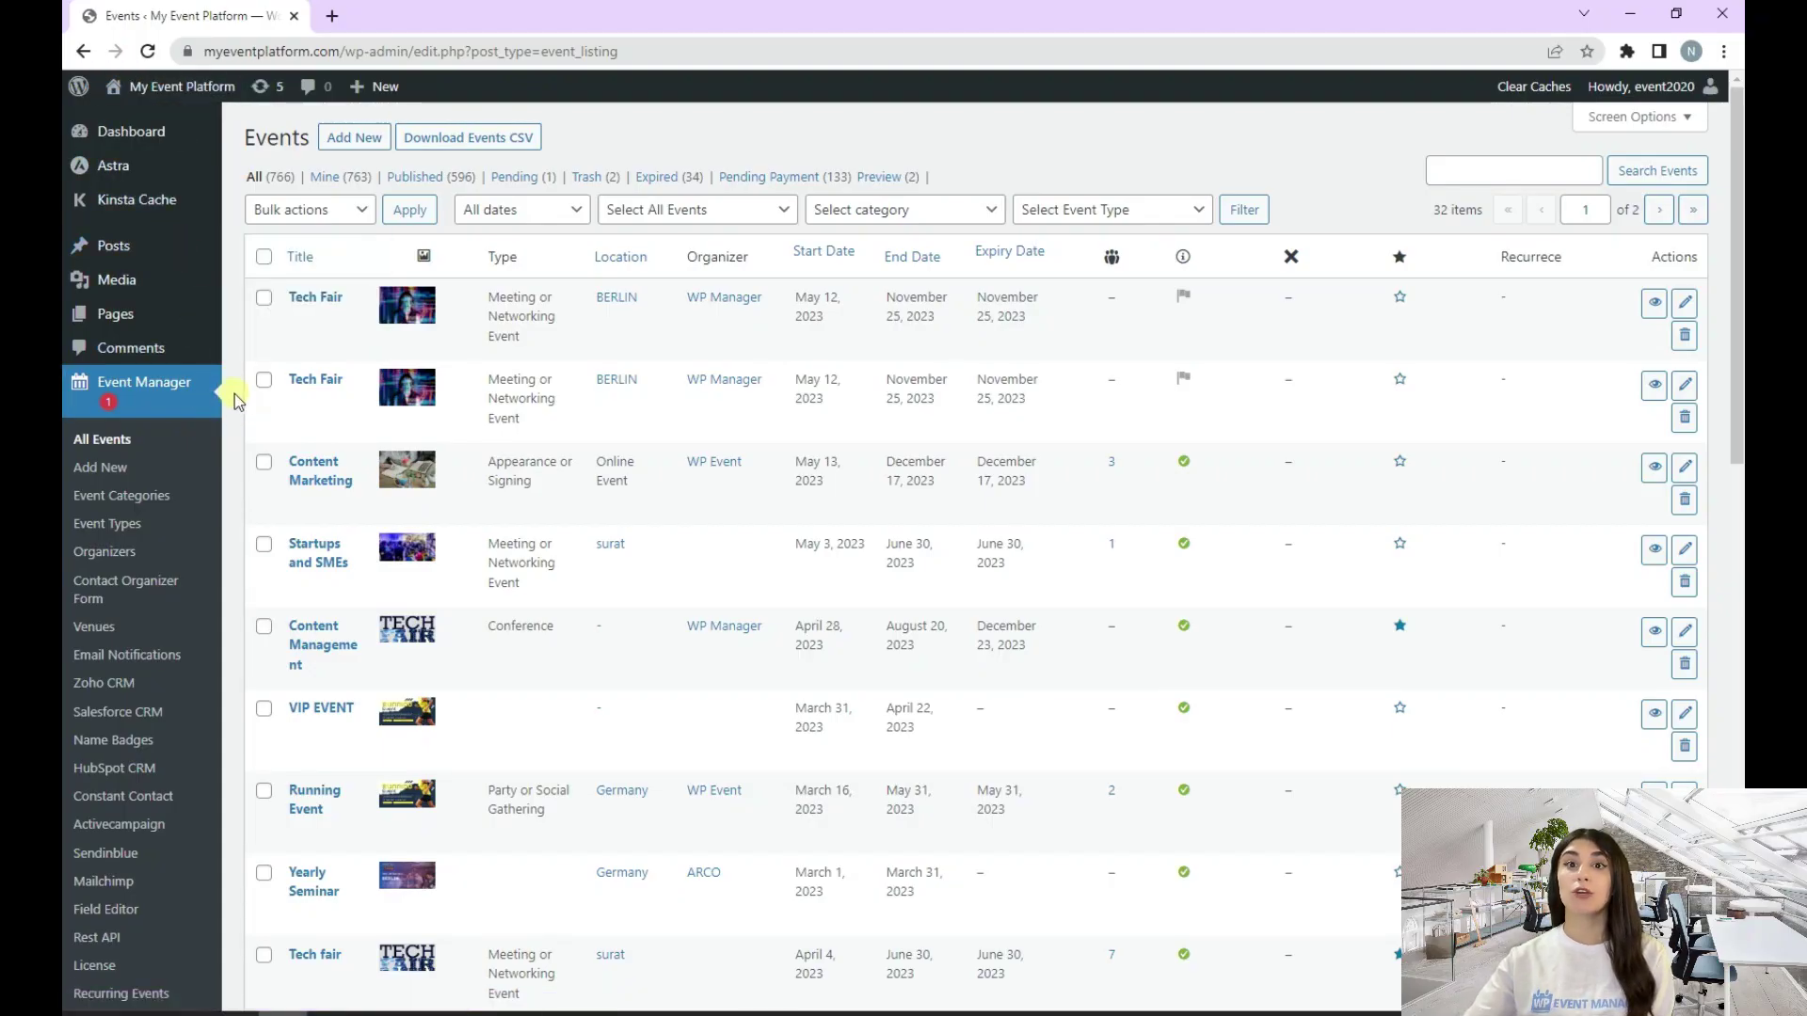
Open the Contact Organizer Form settings in Event Manager and show its Form Fields list
click(153, 592)
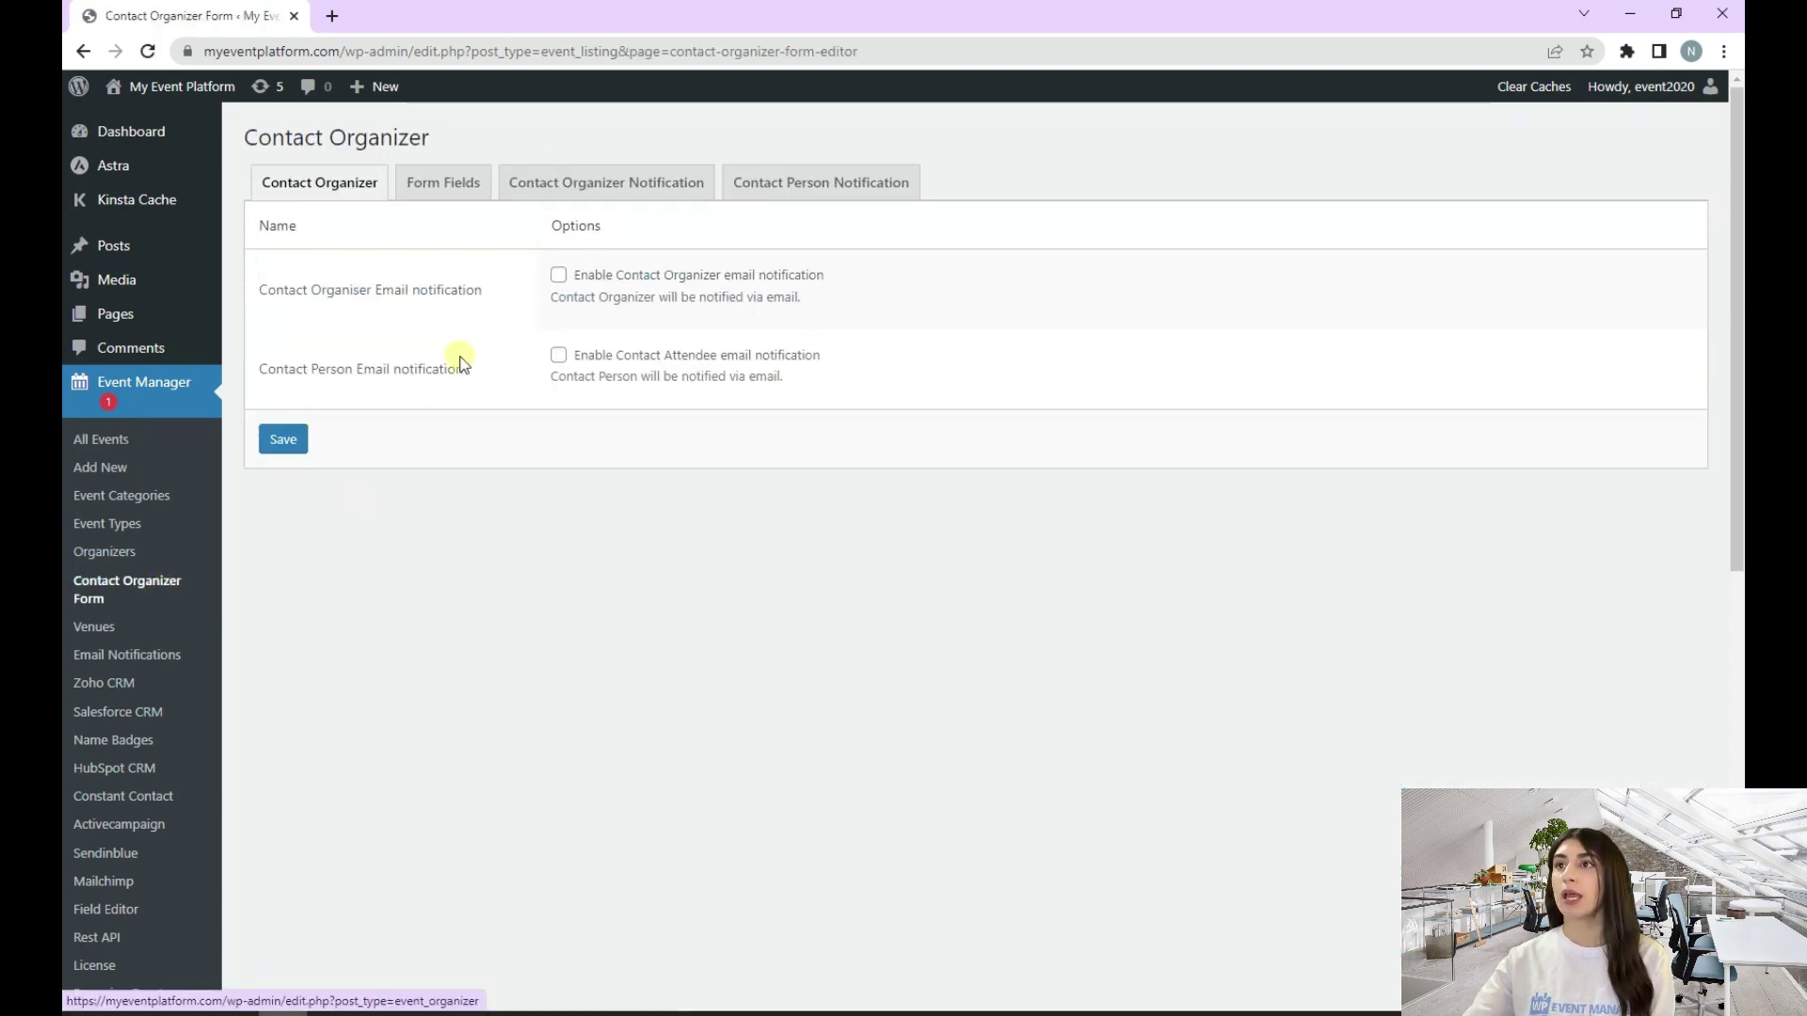
click(445, 189)
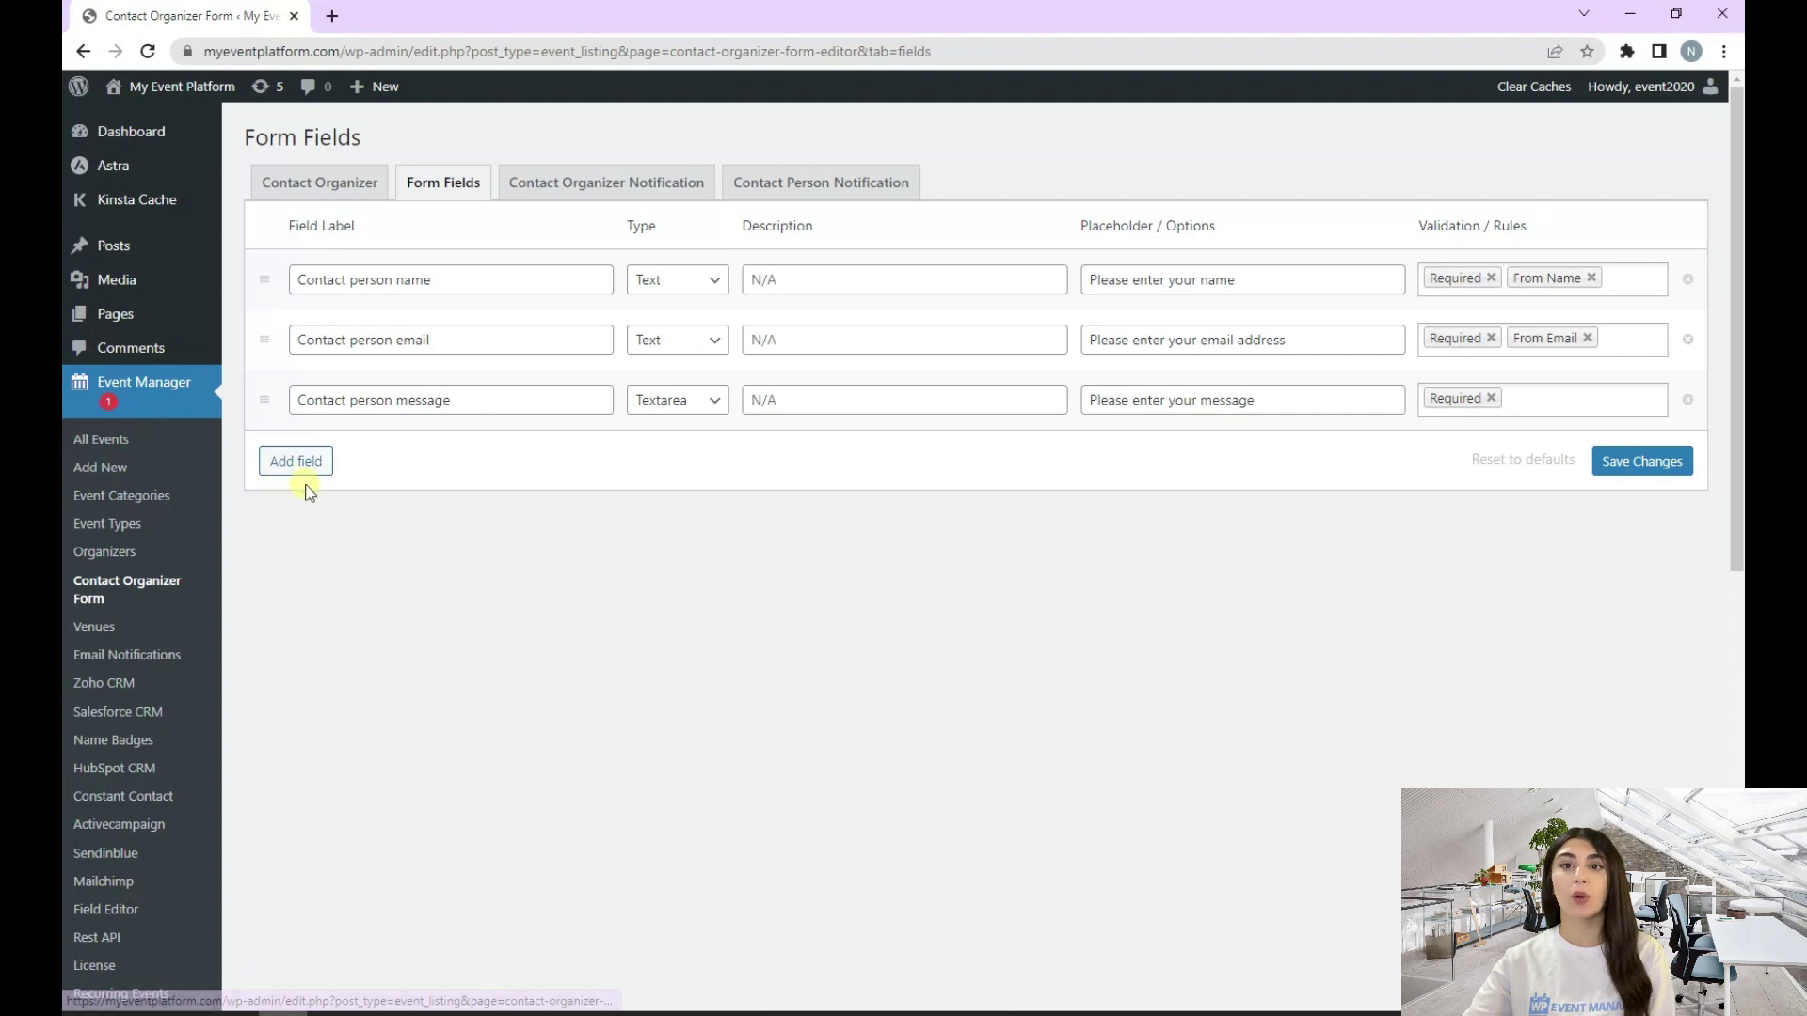
Add a fourth field labelled 'Contact person number', set it to Required, and save
click(284, 463)
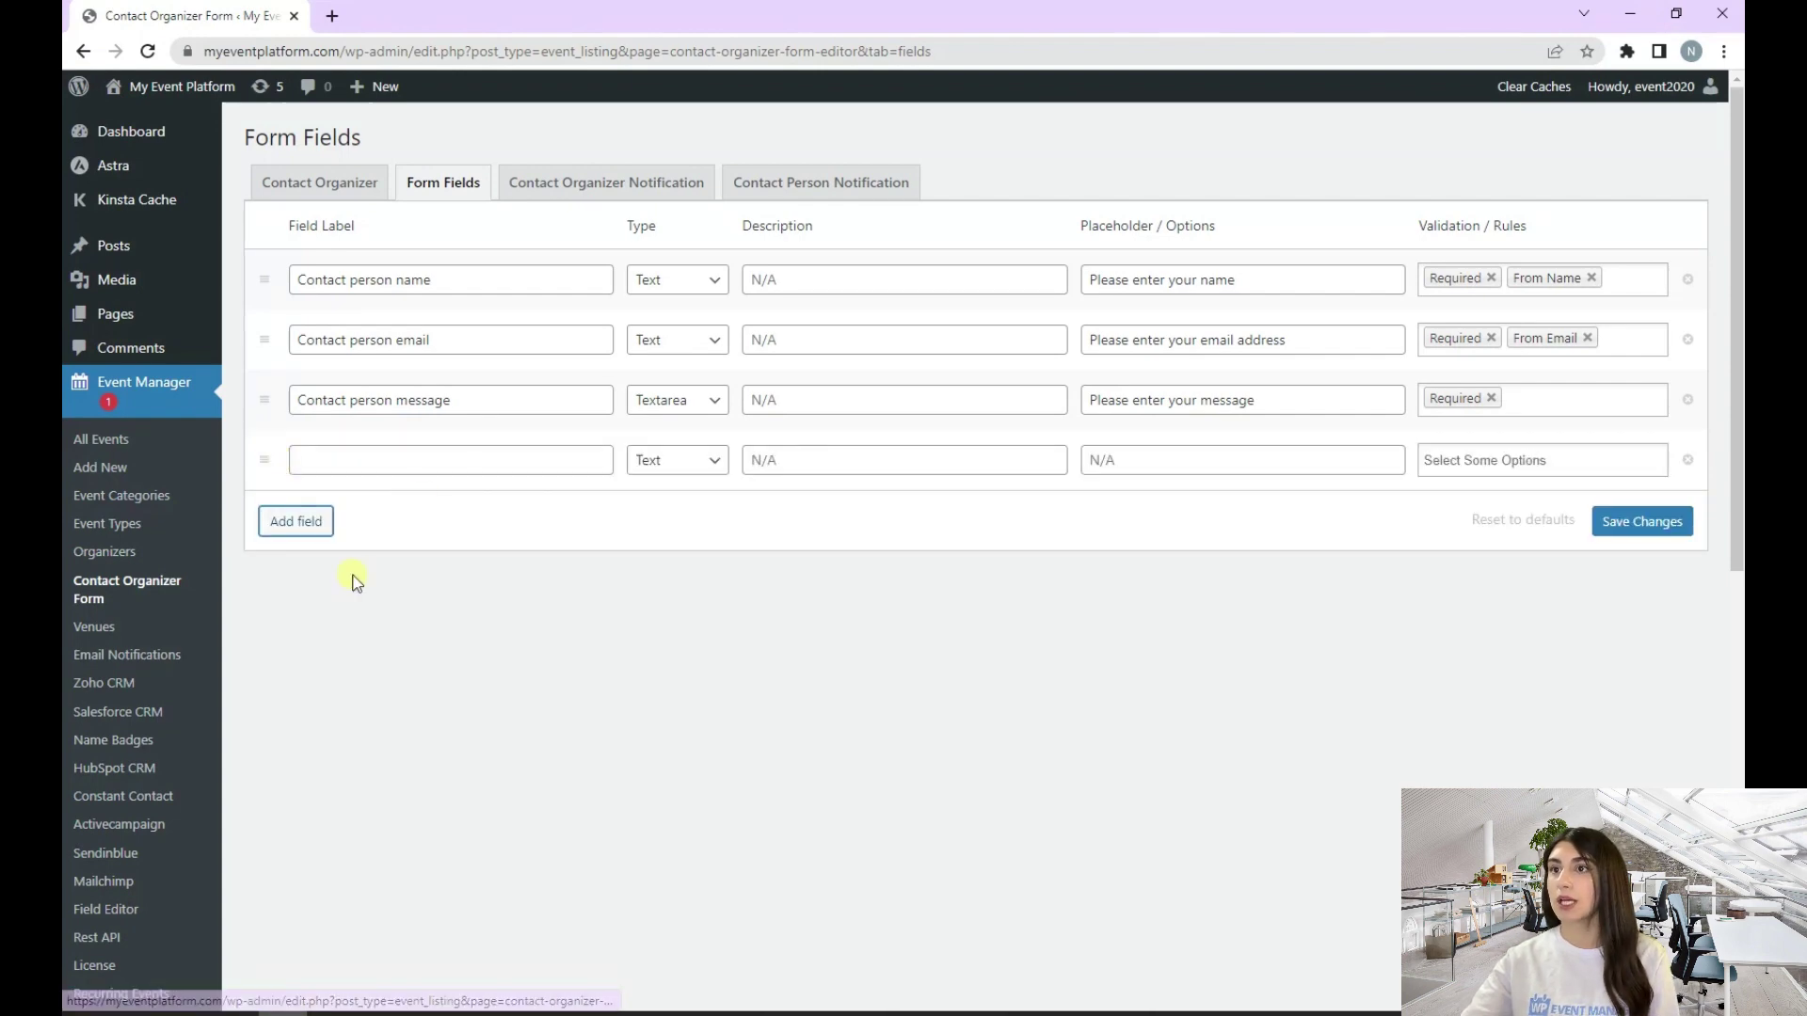
click(398, 458)
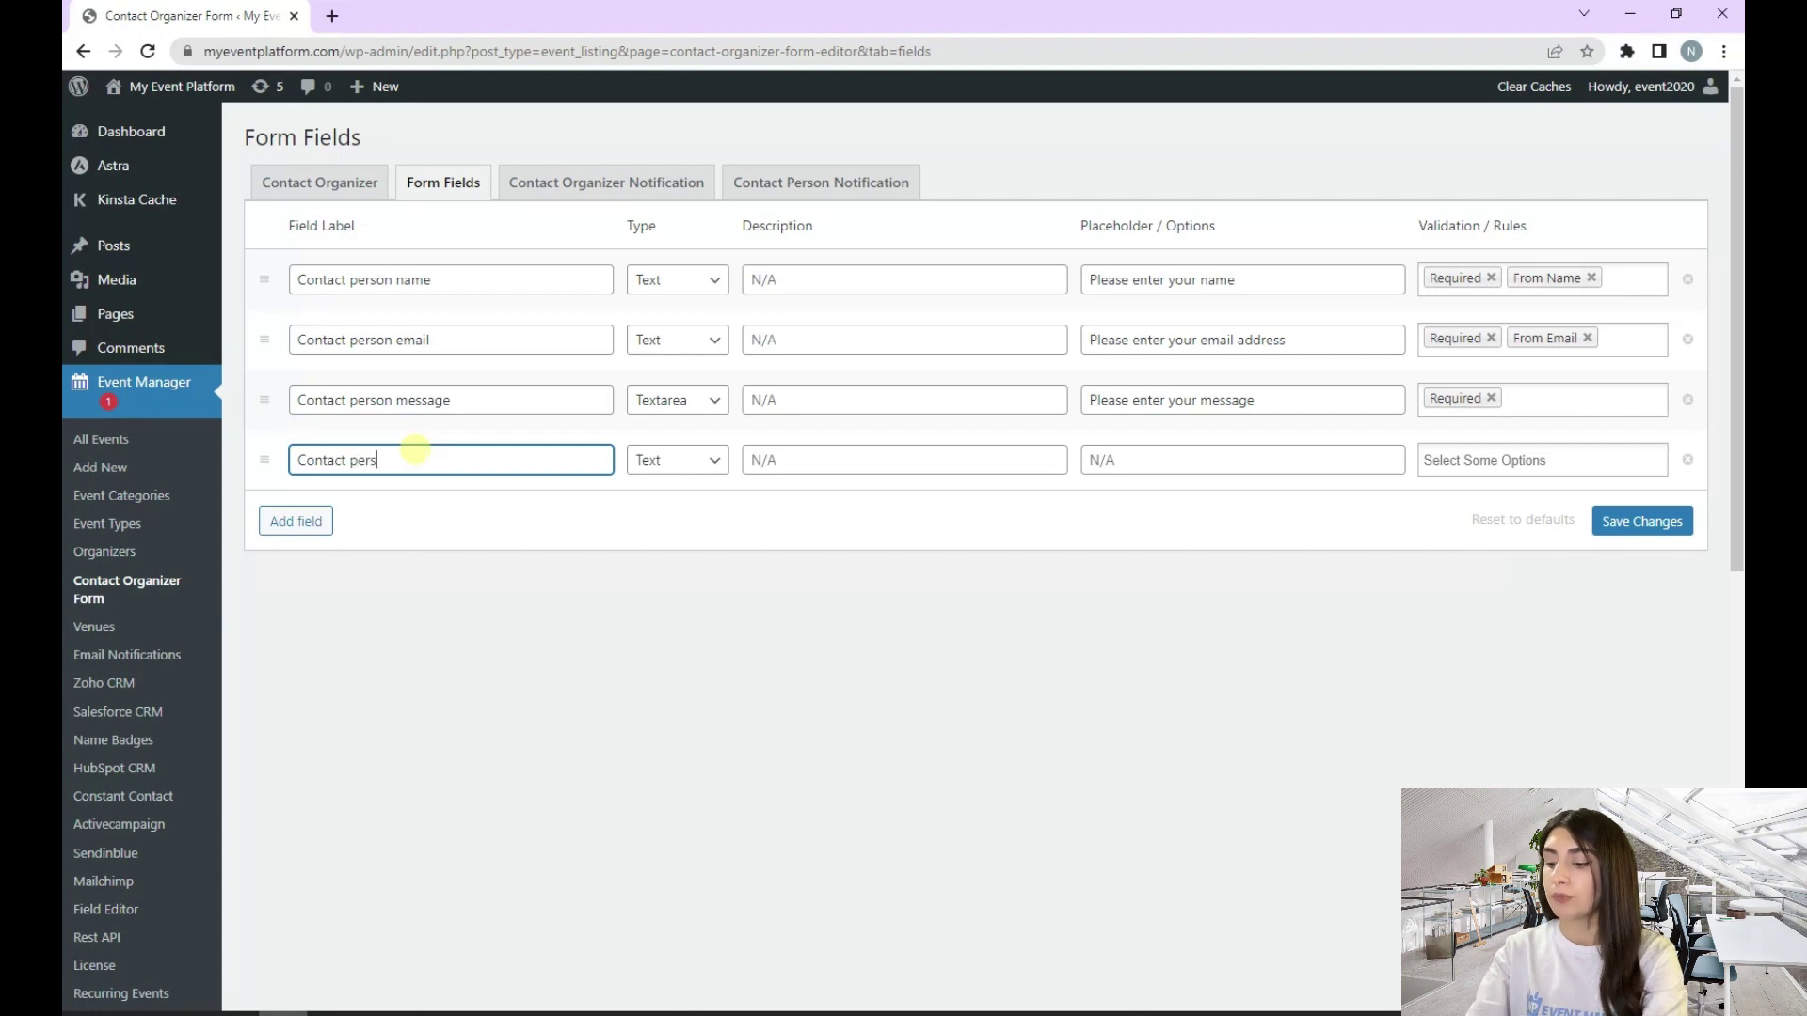
text(ber)
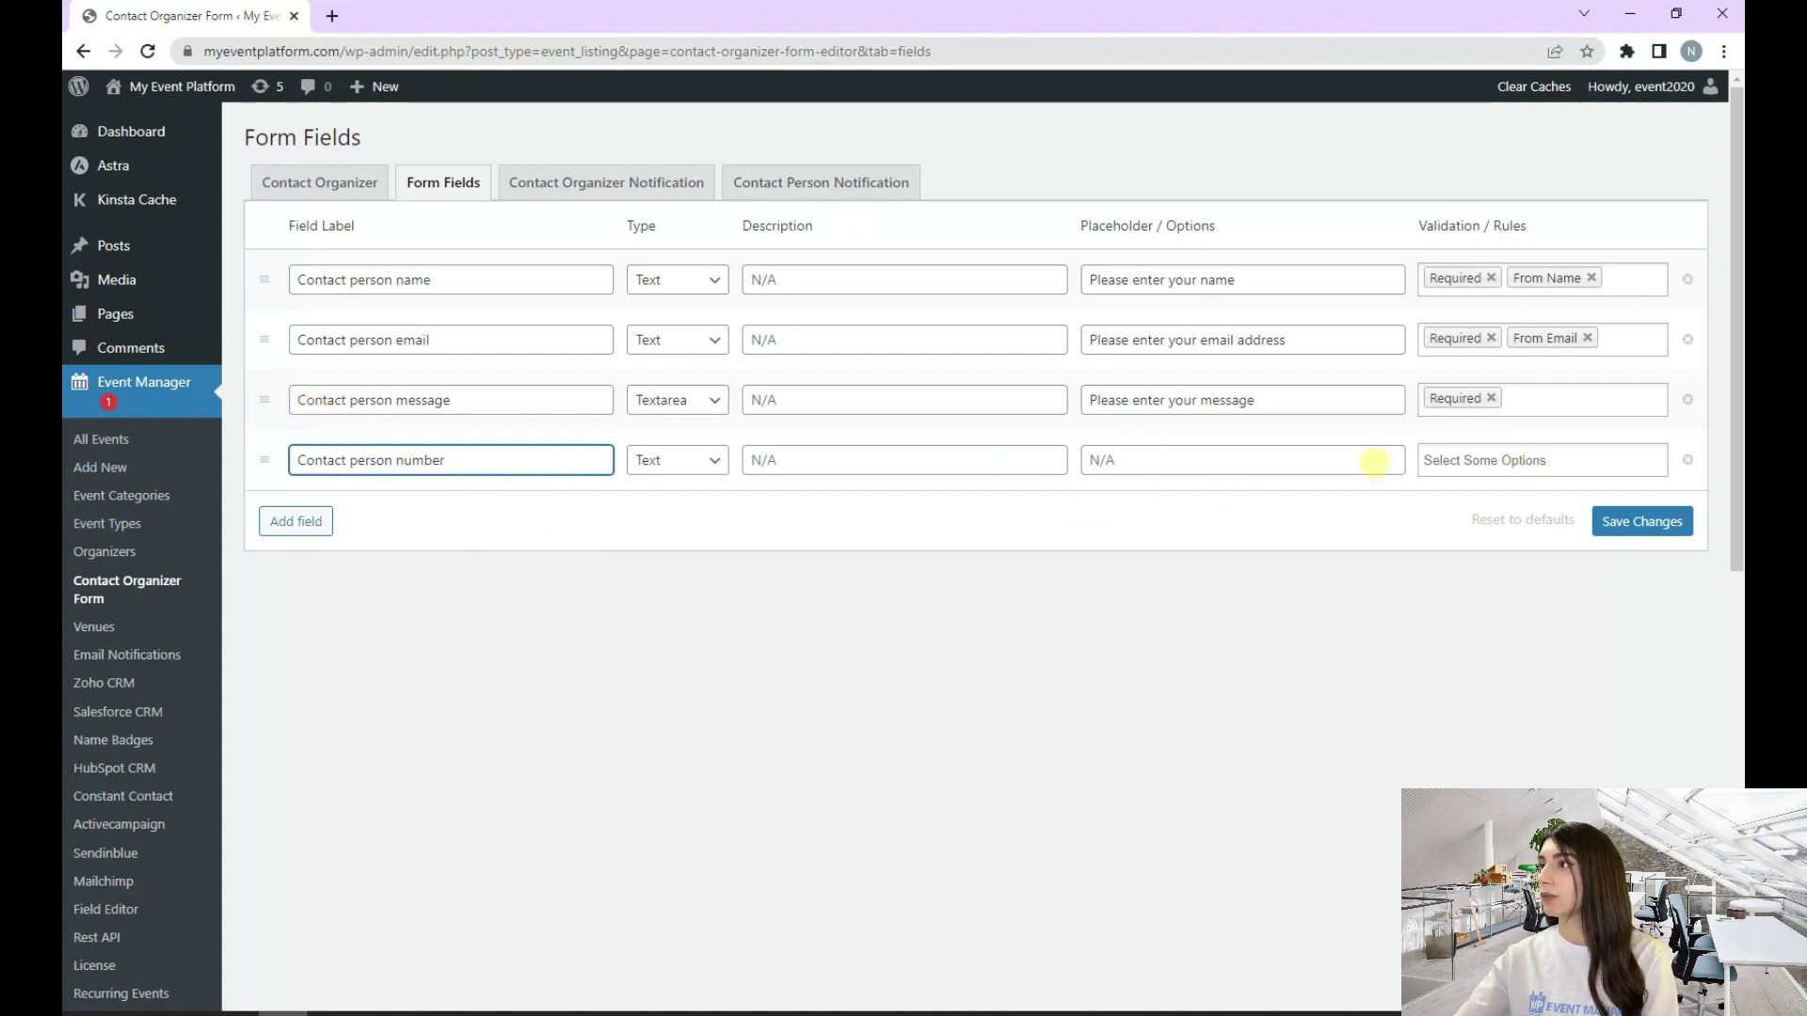
click(1500, 460)
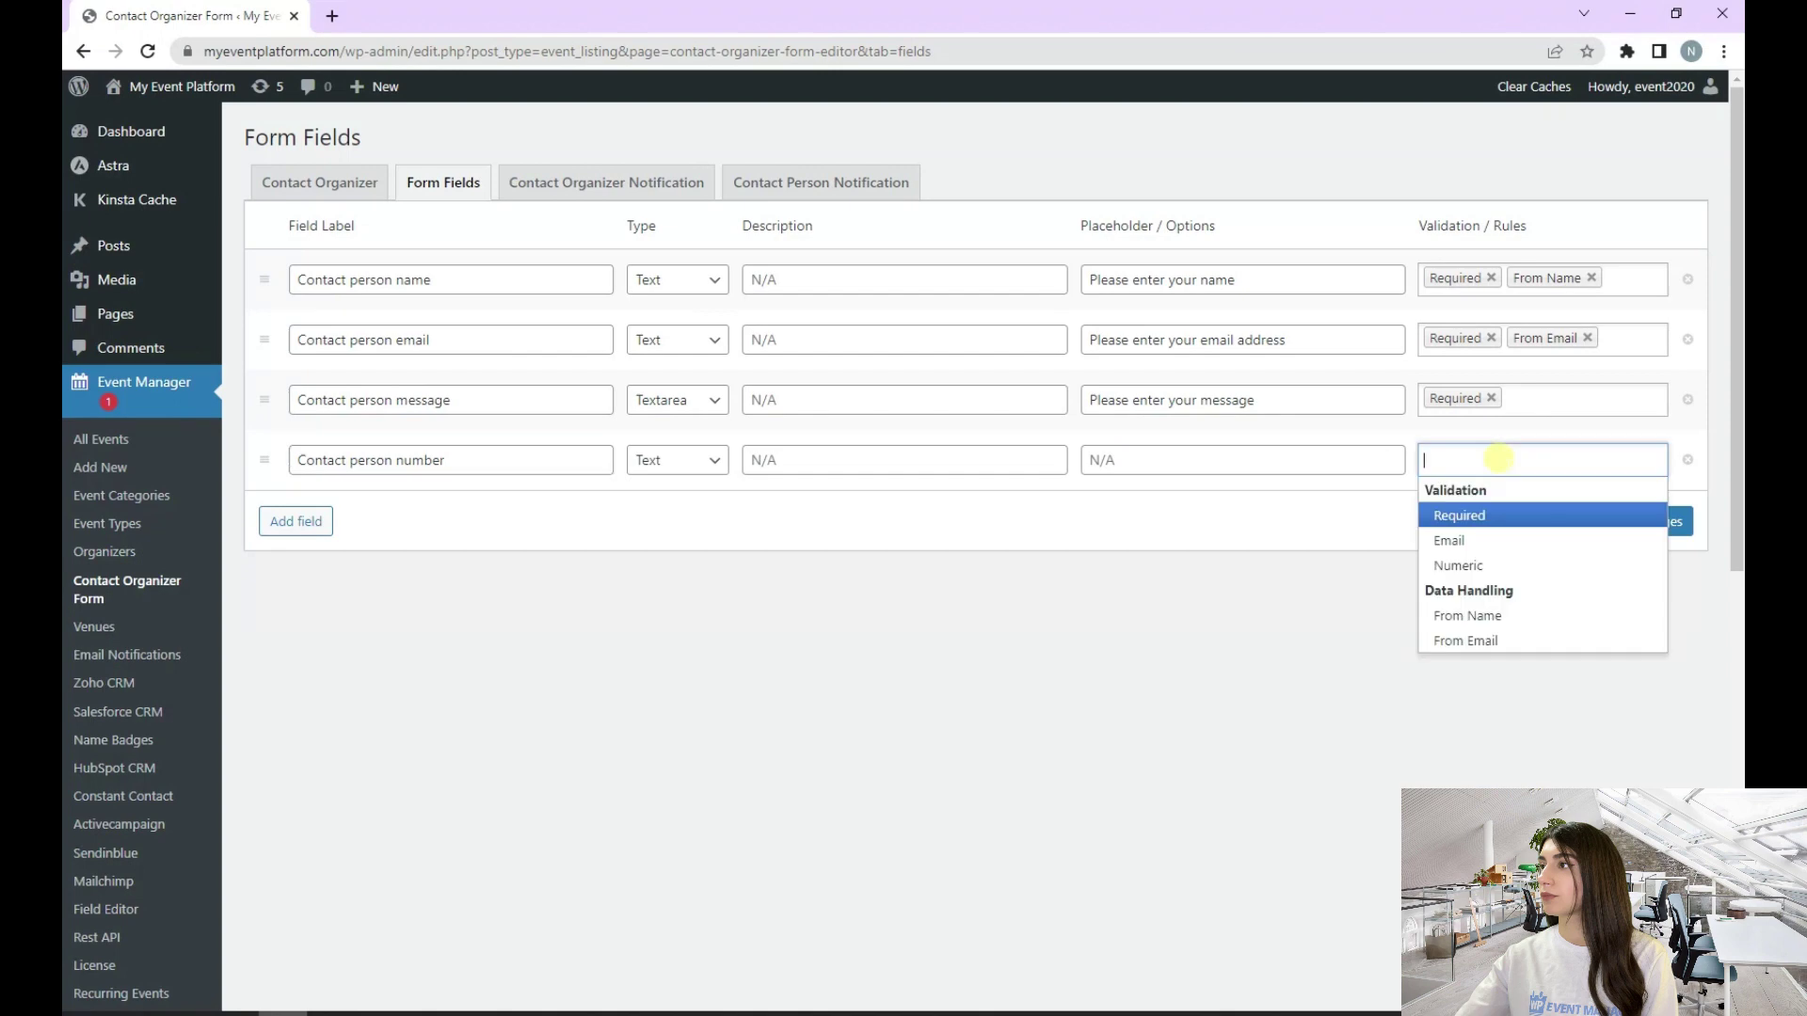
click(1515, 515)
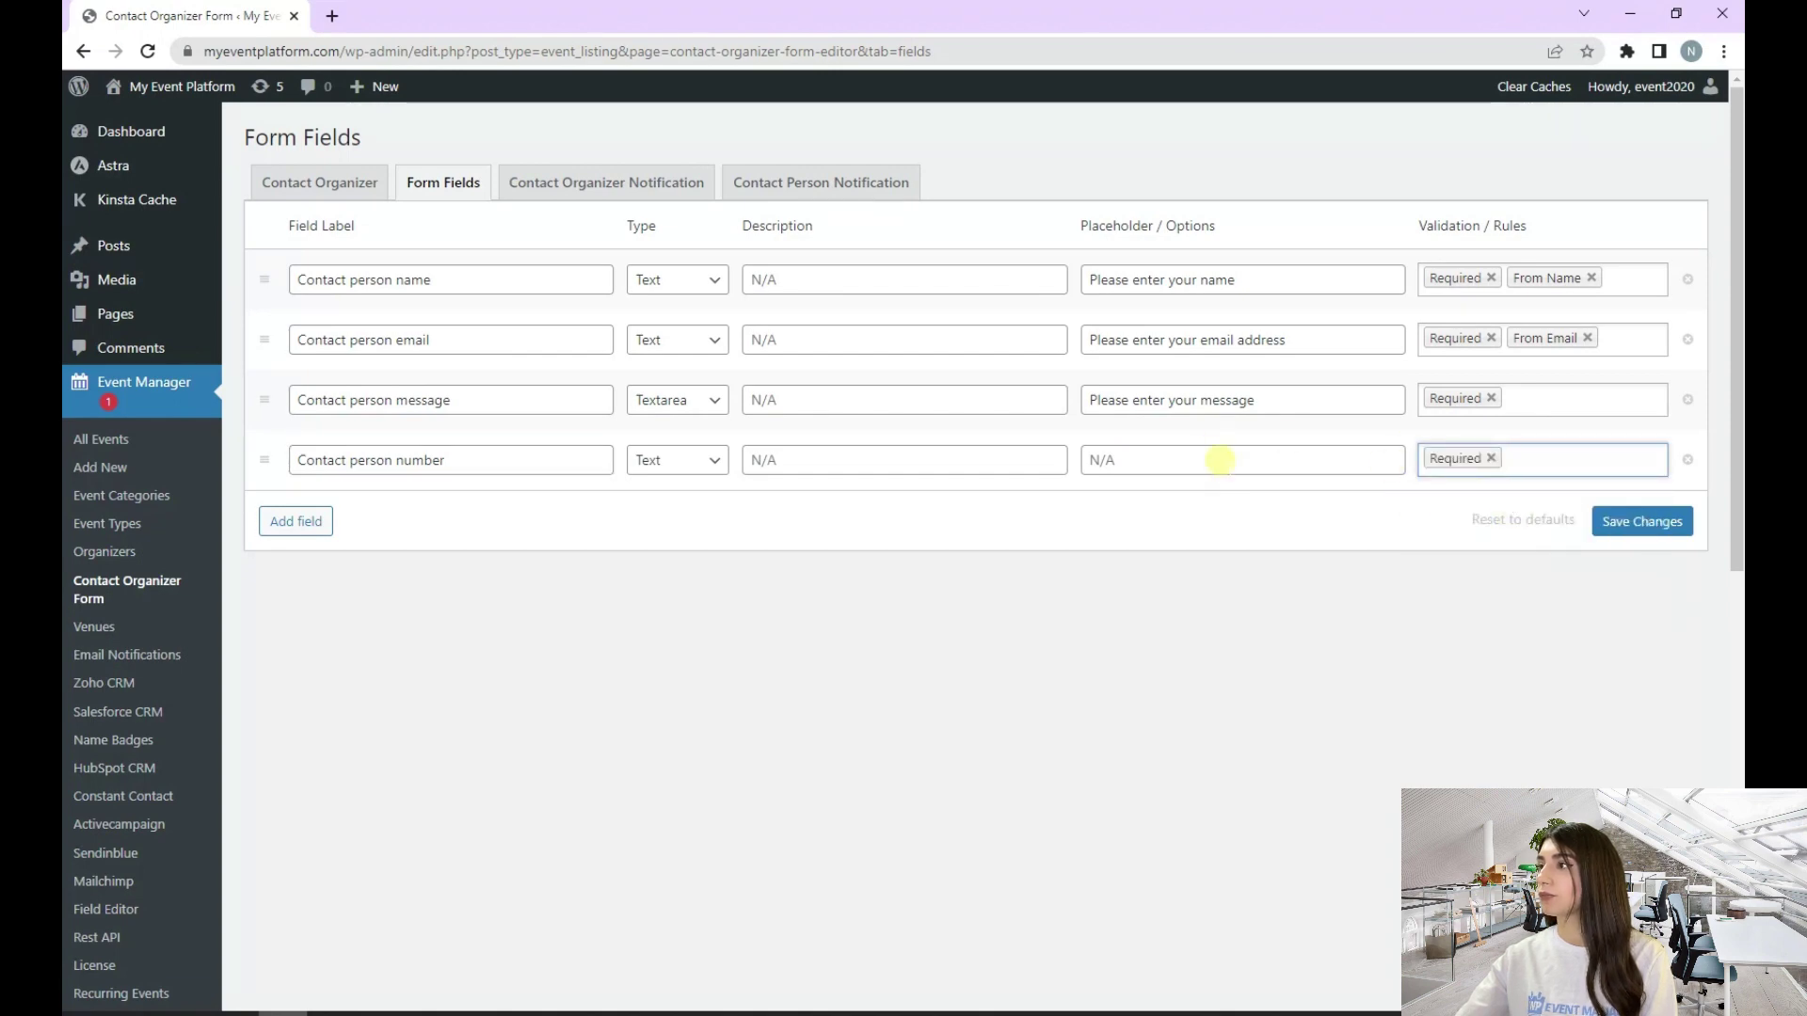
click(1644, 523)
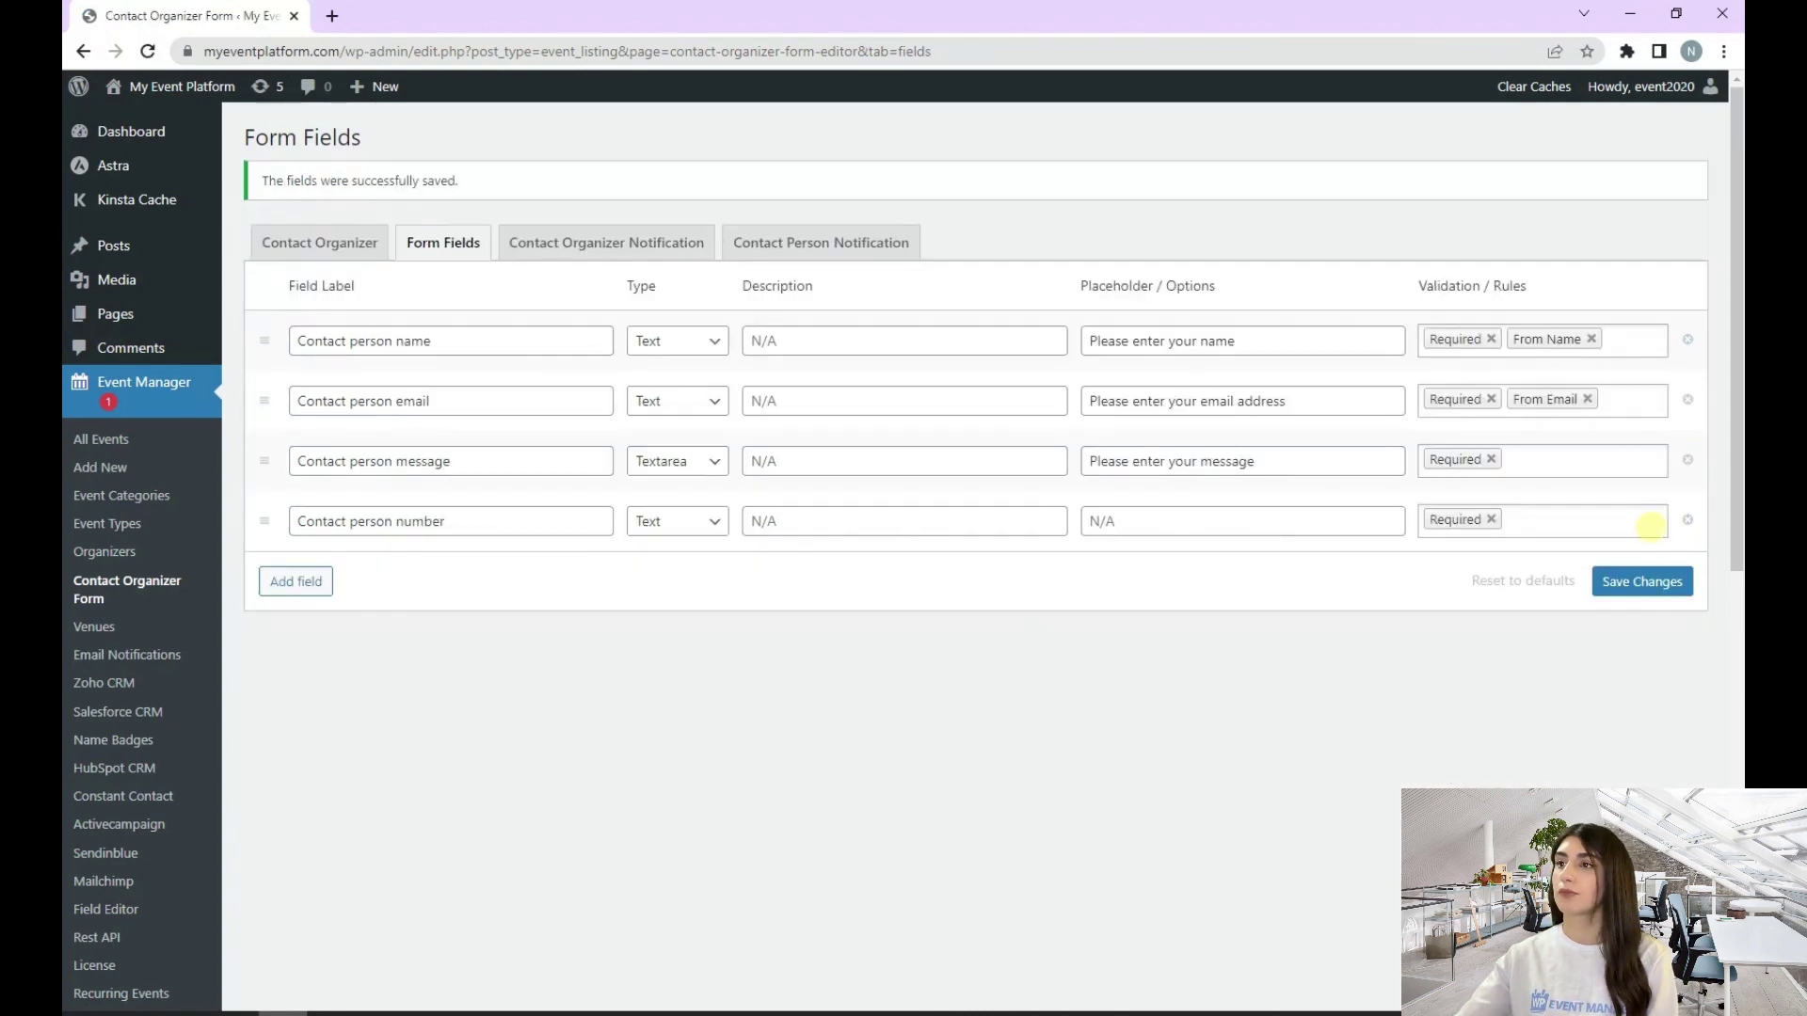
Go from the public site's home page to the front-end Event Dashboard
click(193, 87)
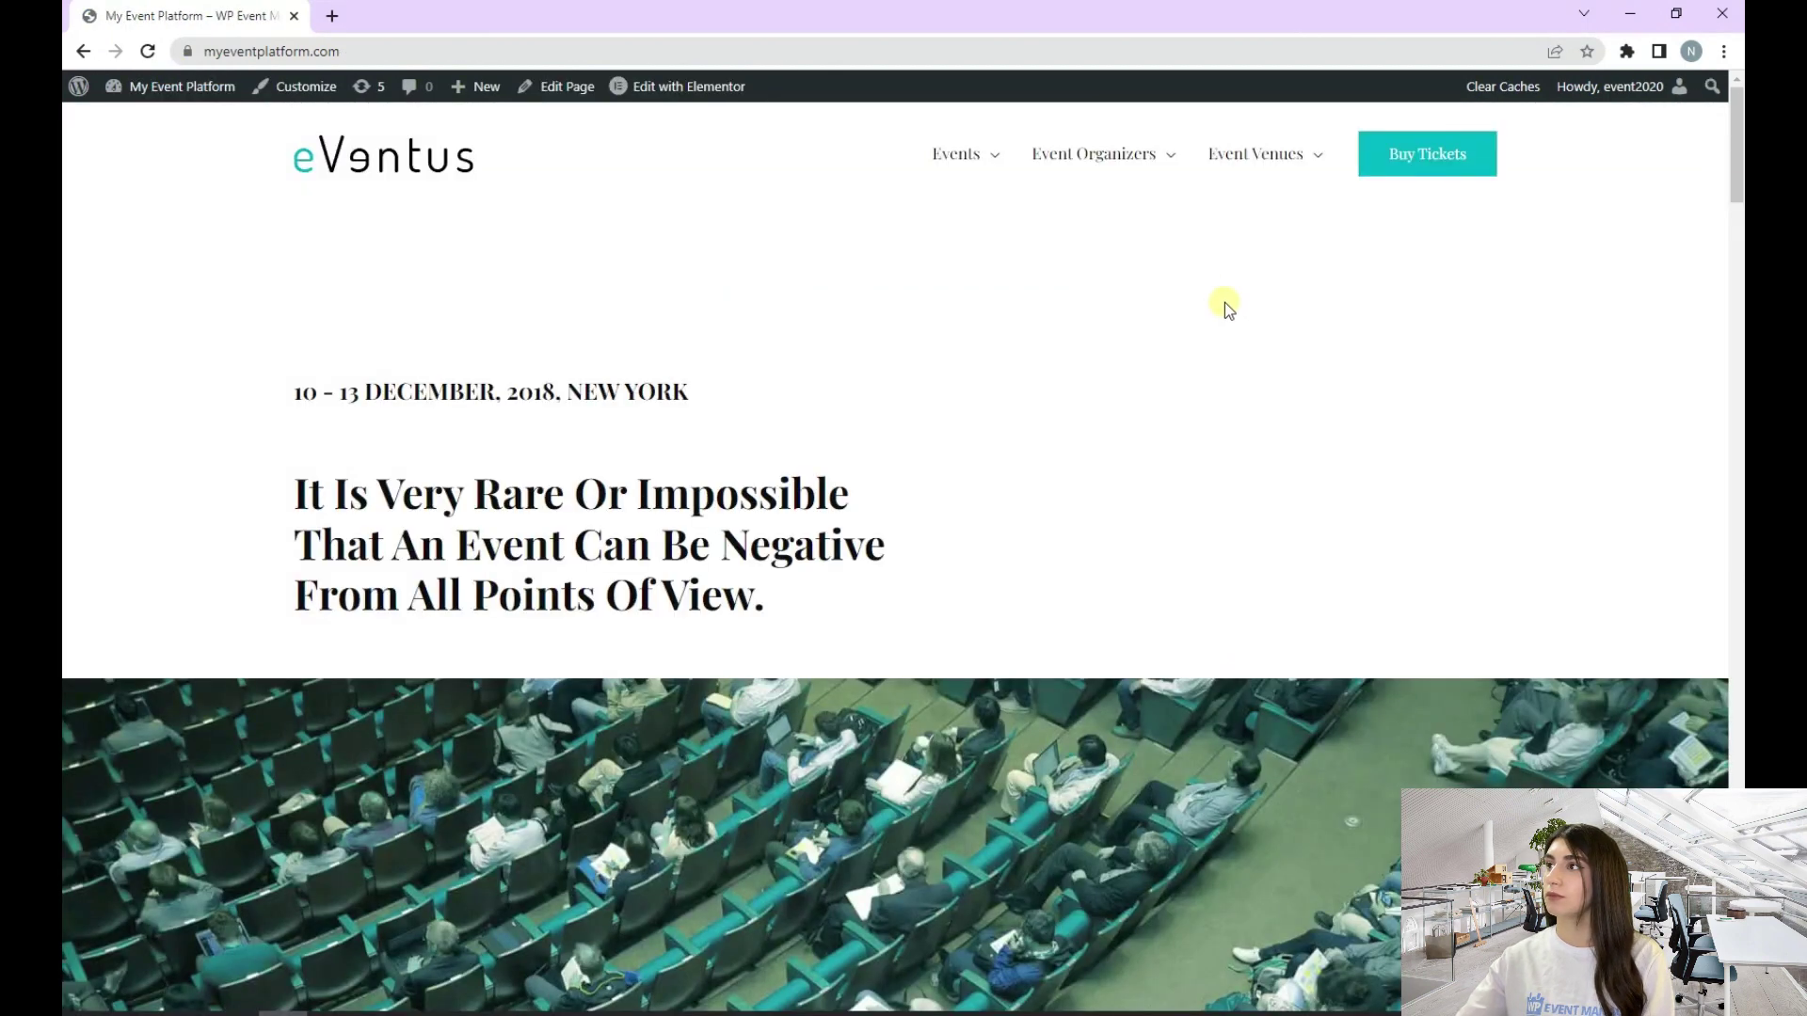
mouse_move(972, 154)
click(1003, 218)
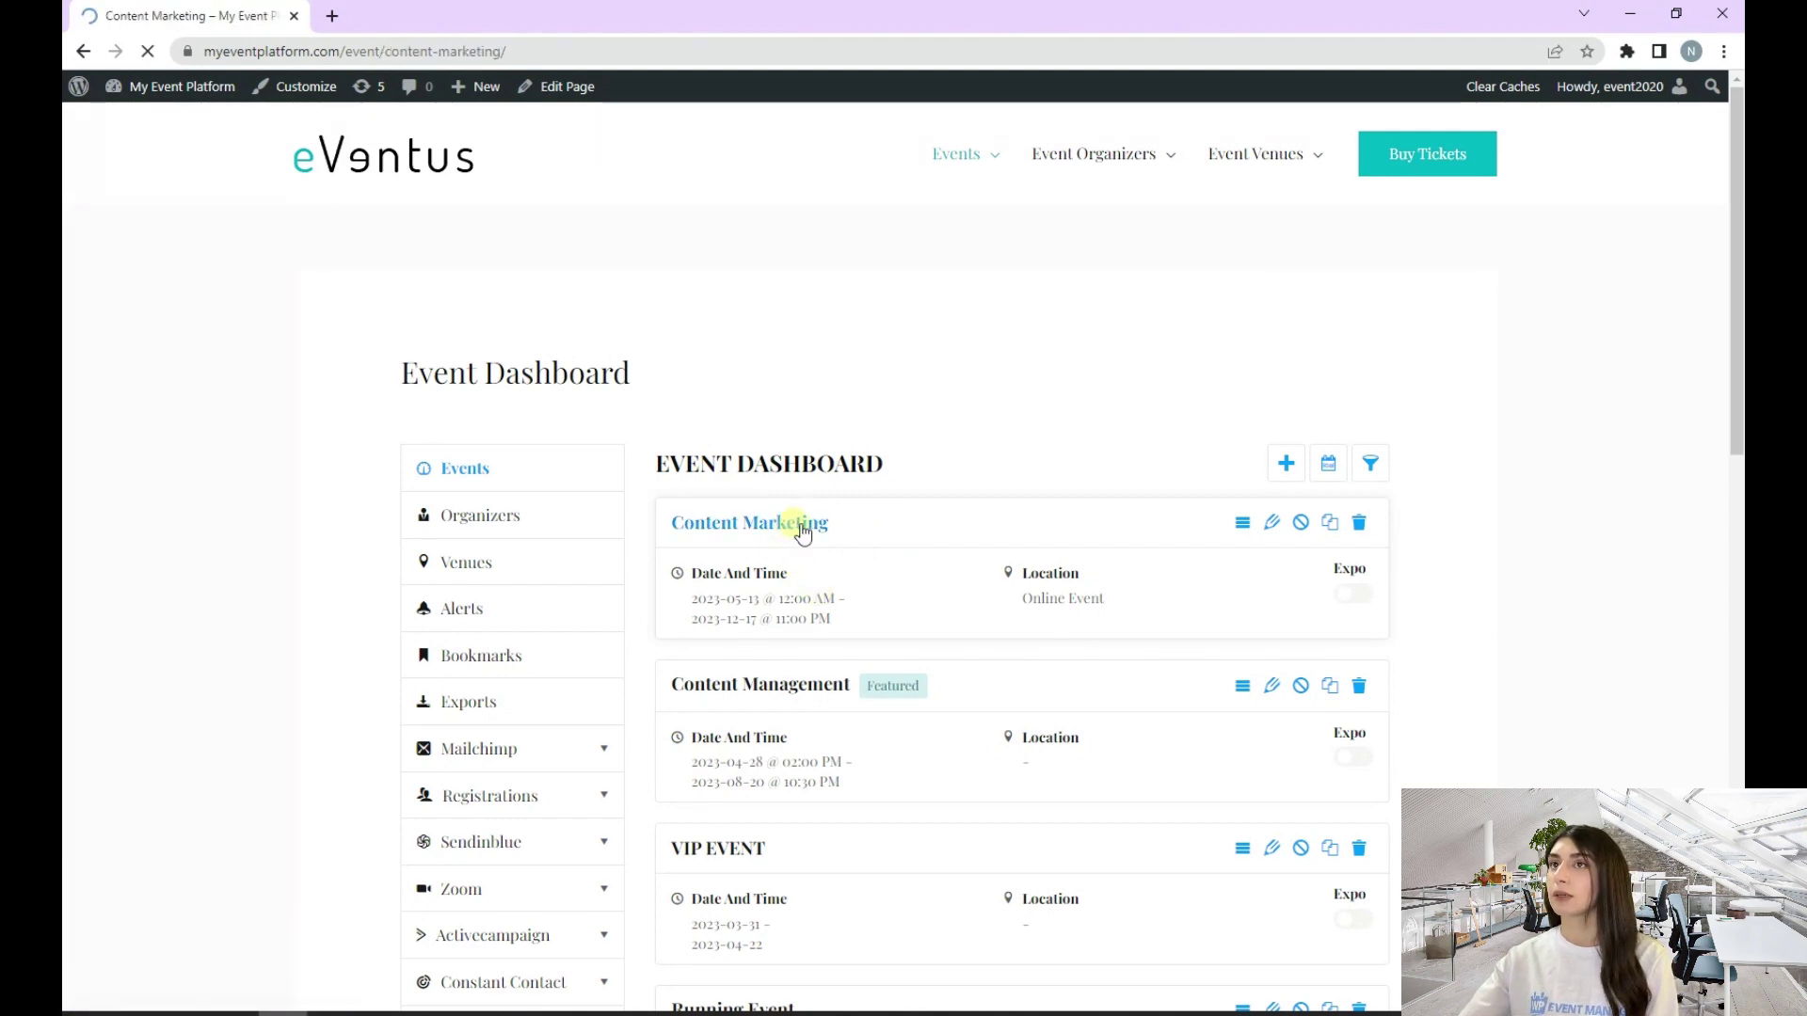
Reveal the Content Marketing event's Contact Organizer form with the new number field
scroll(859, 484, down, 15)
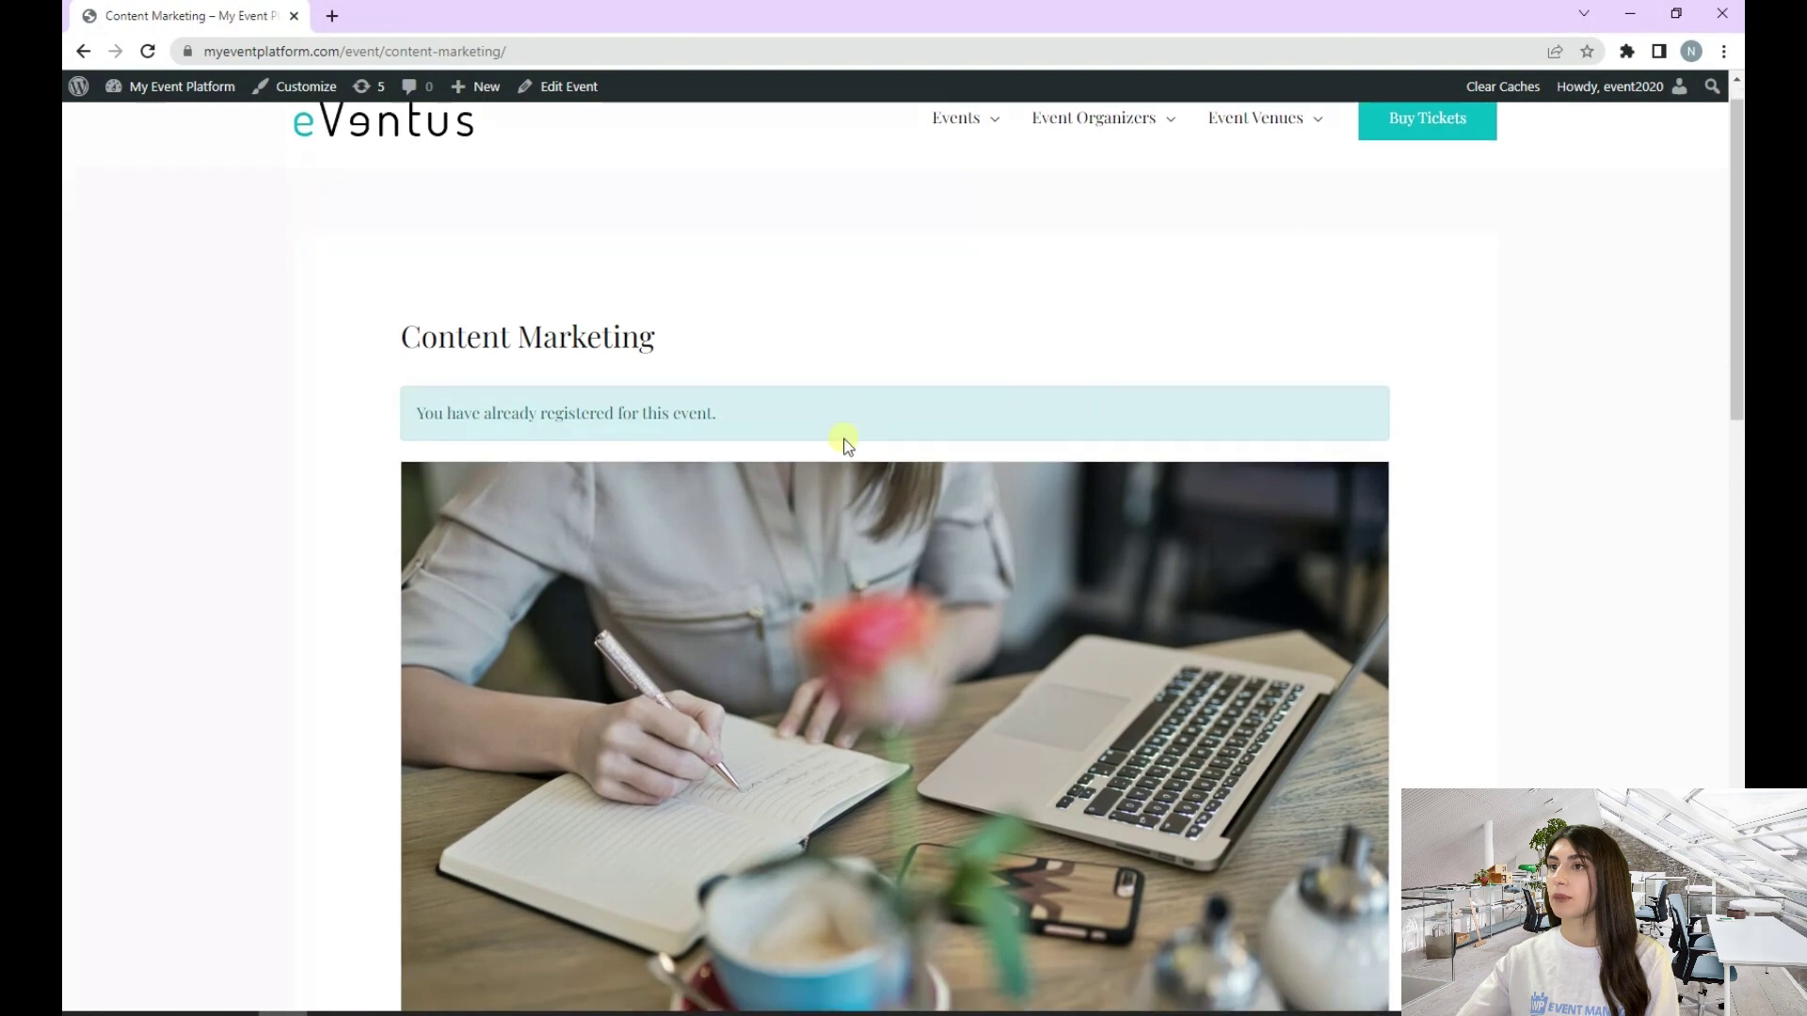
scroll(843, 442, down, 4)
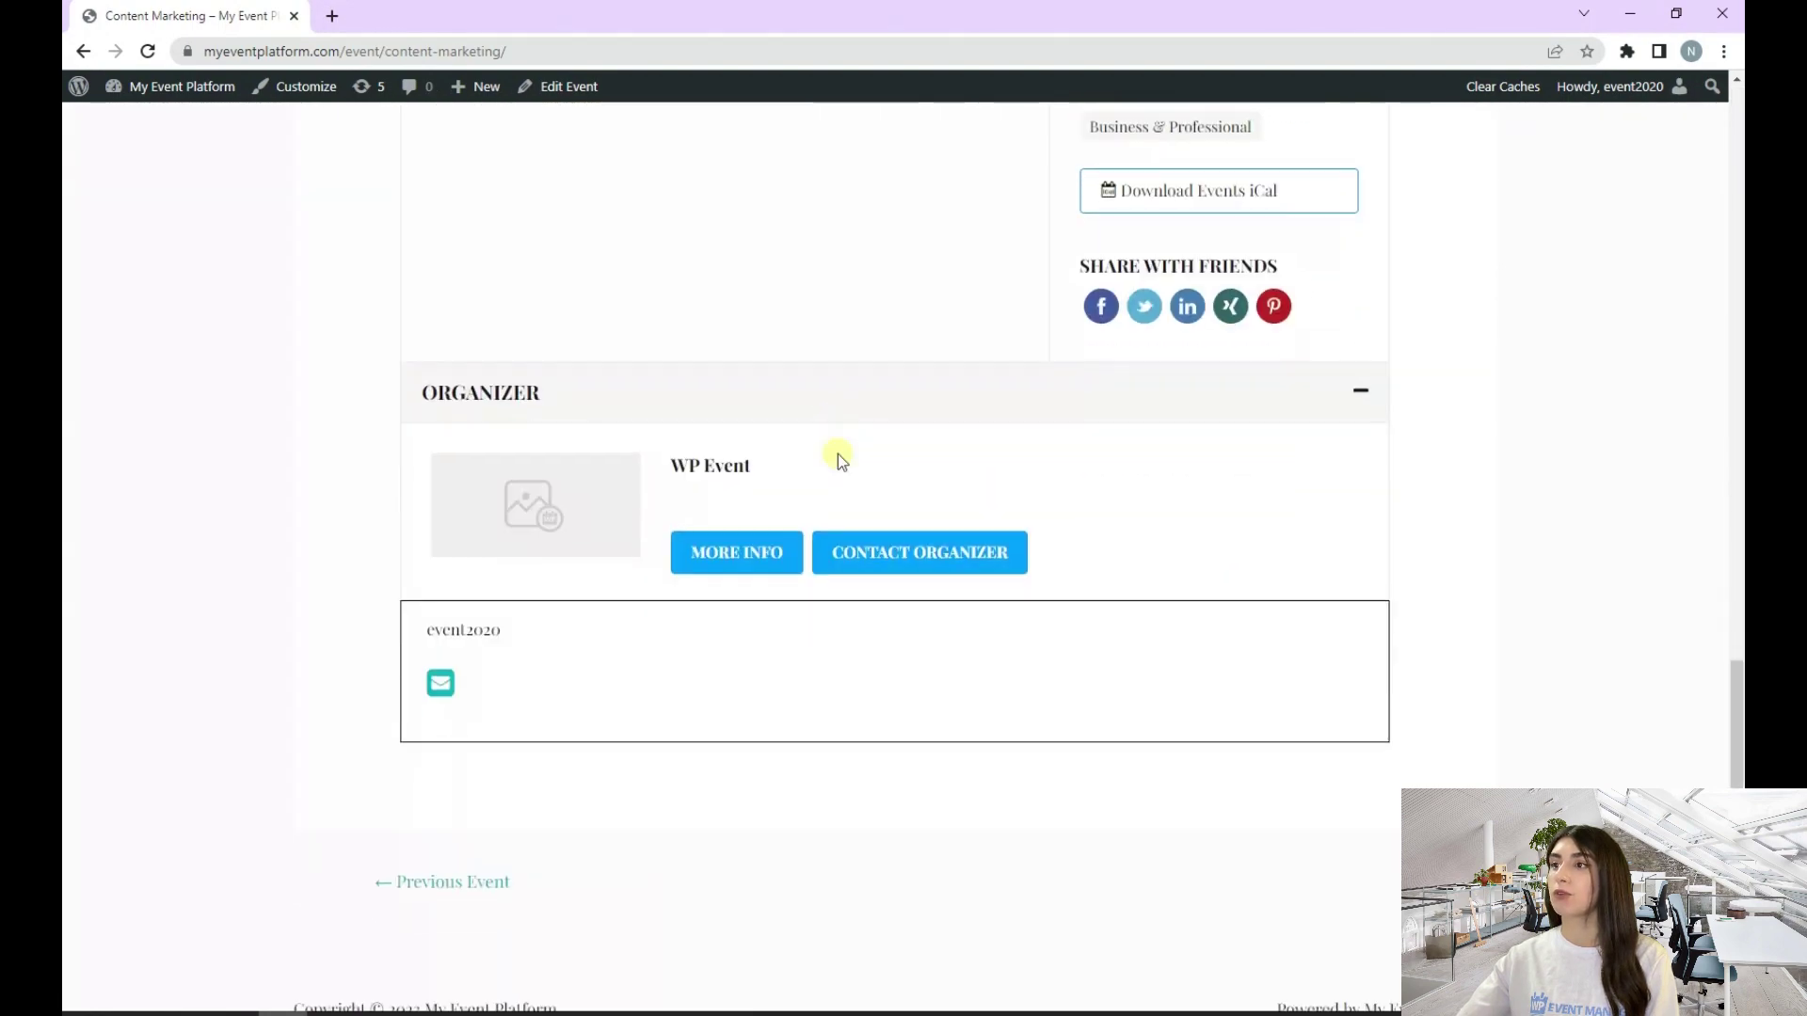
click(911, 529)
scroll(866, 545, down, 4)
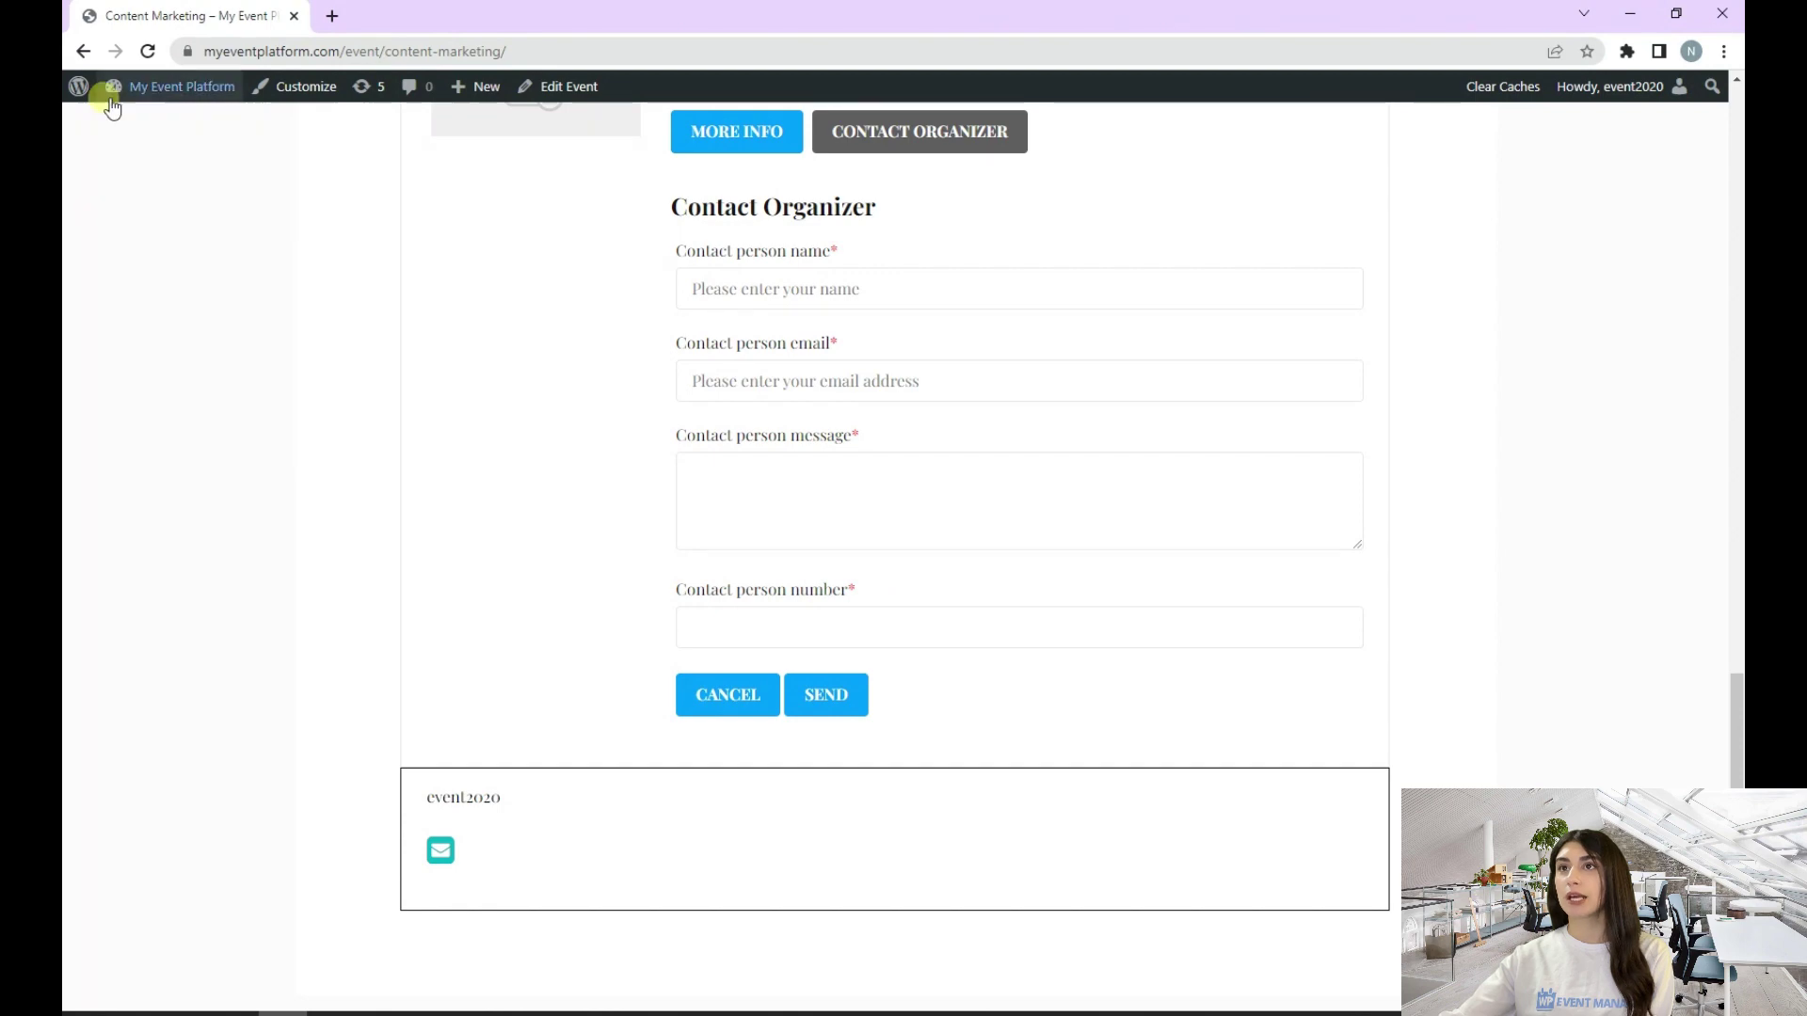
mouse_move(143, 94)
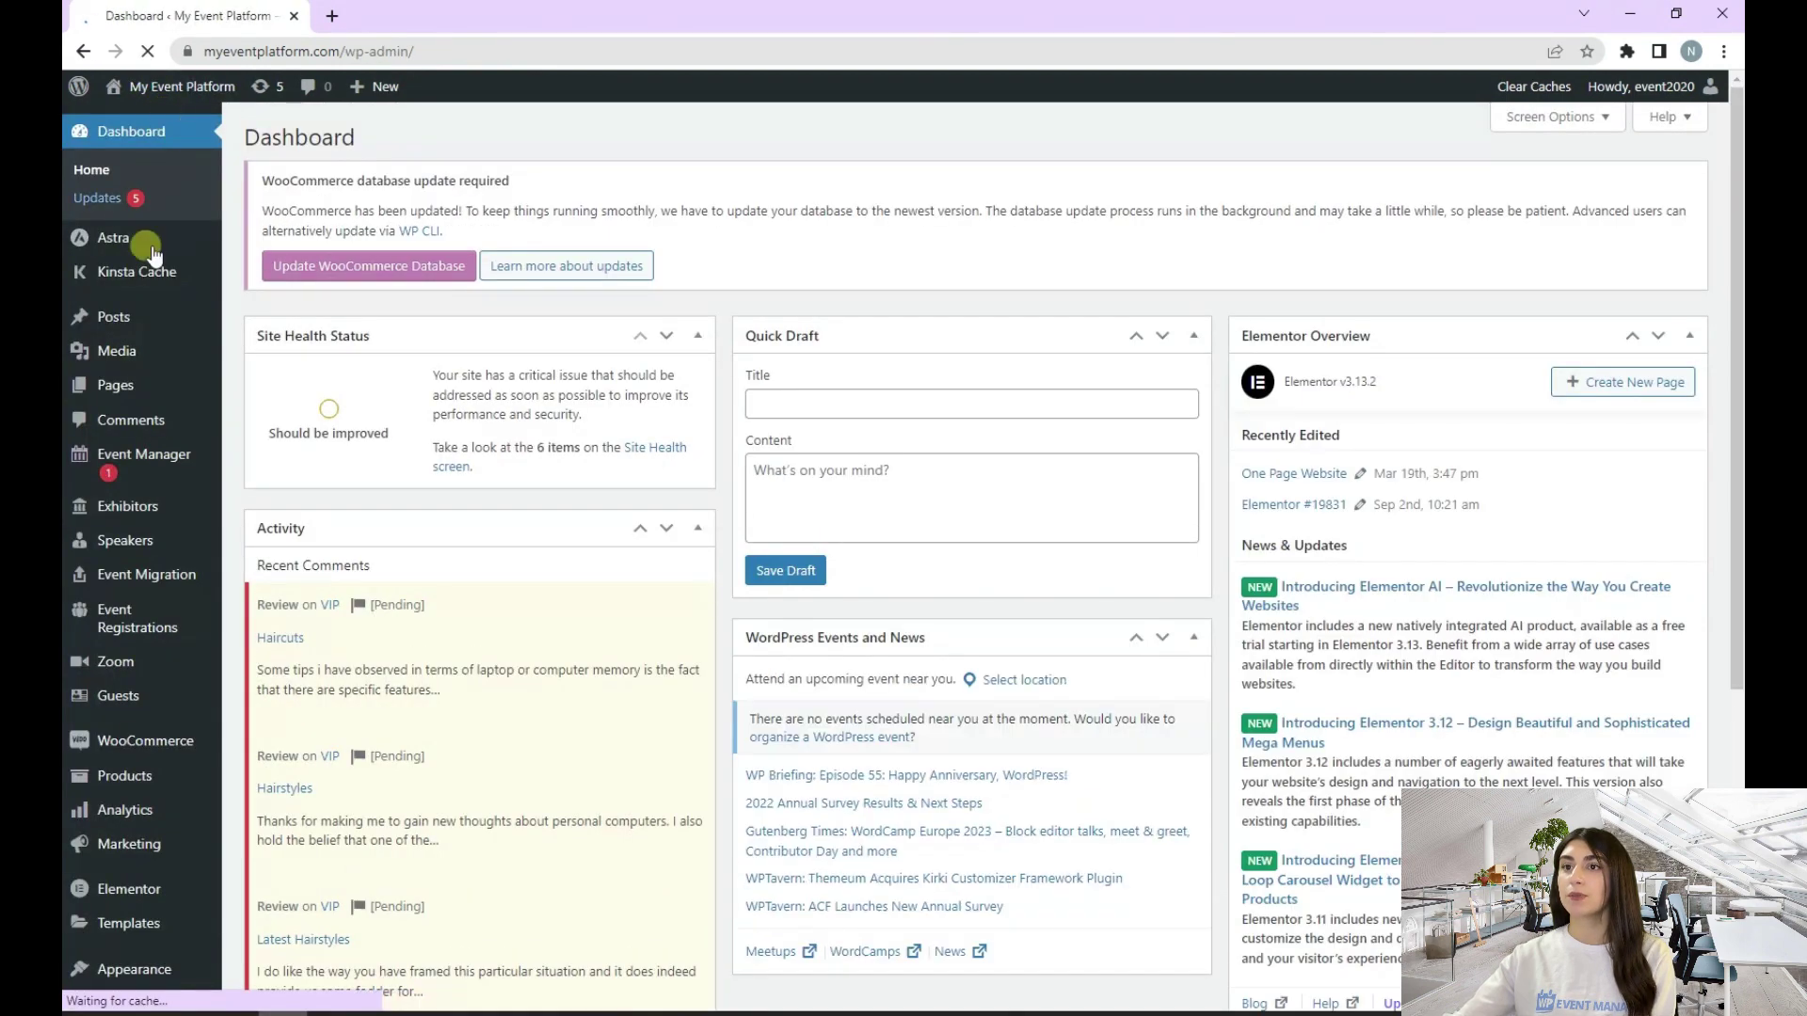
Relabel the fourth form field from 'Contact person number' to 'Test Field' and save
mouse_move(160, 456)
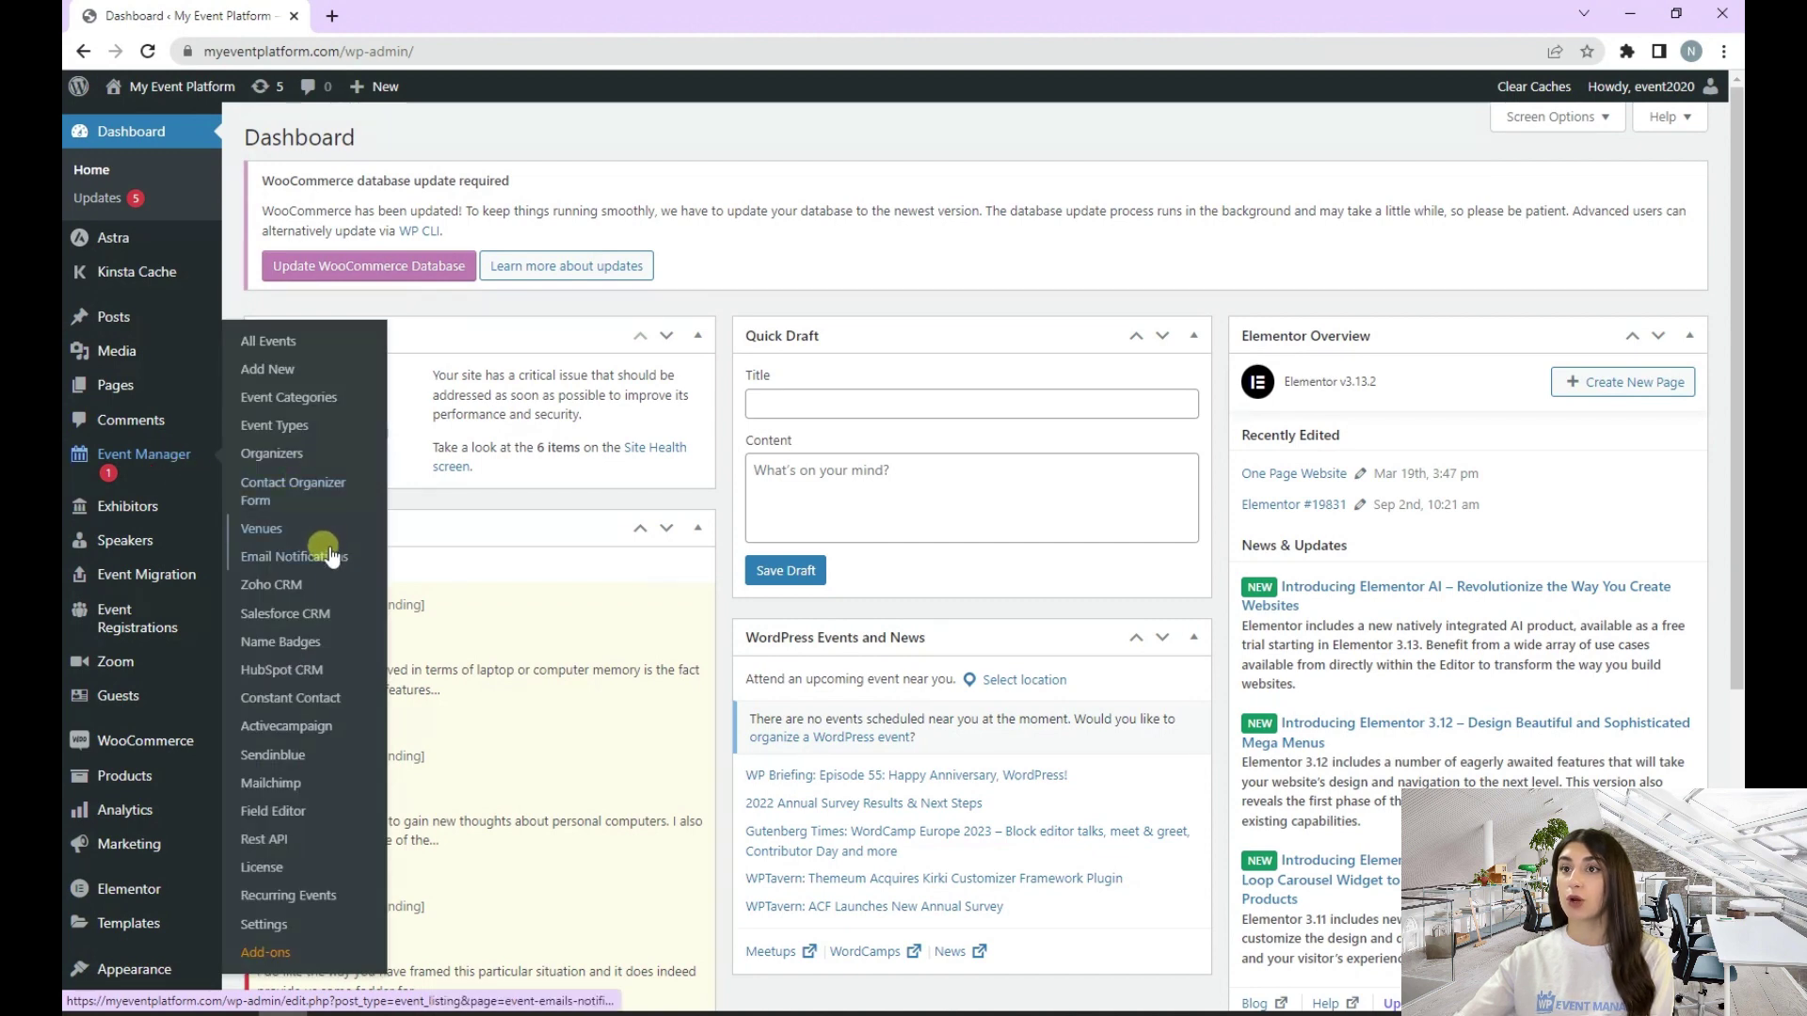
click(258, 480)
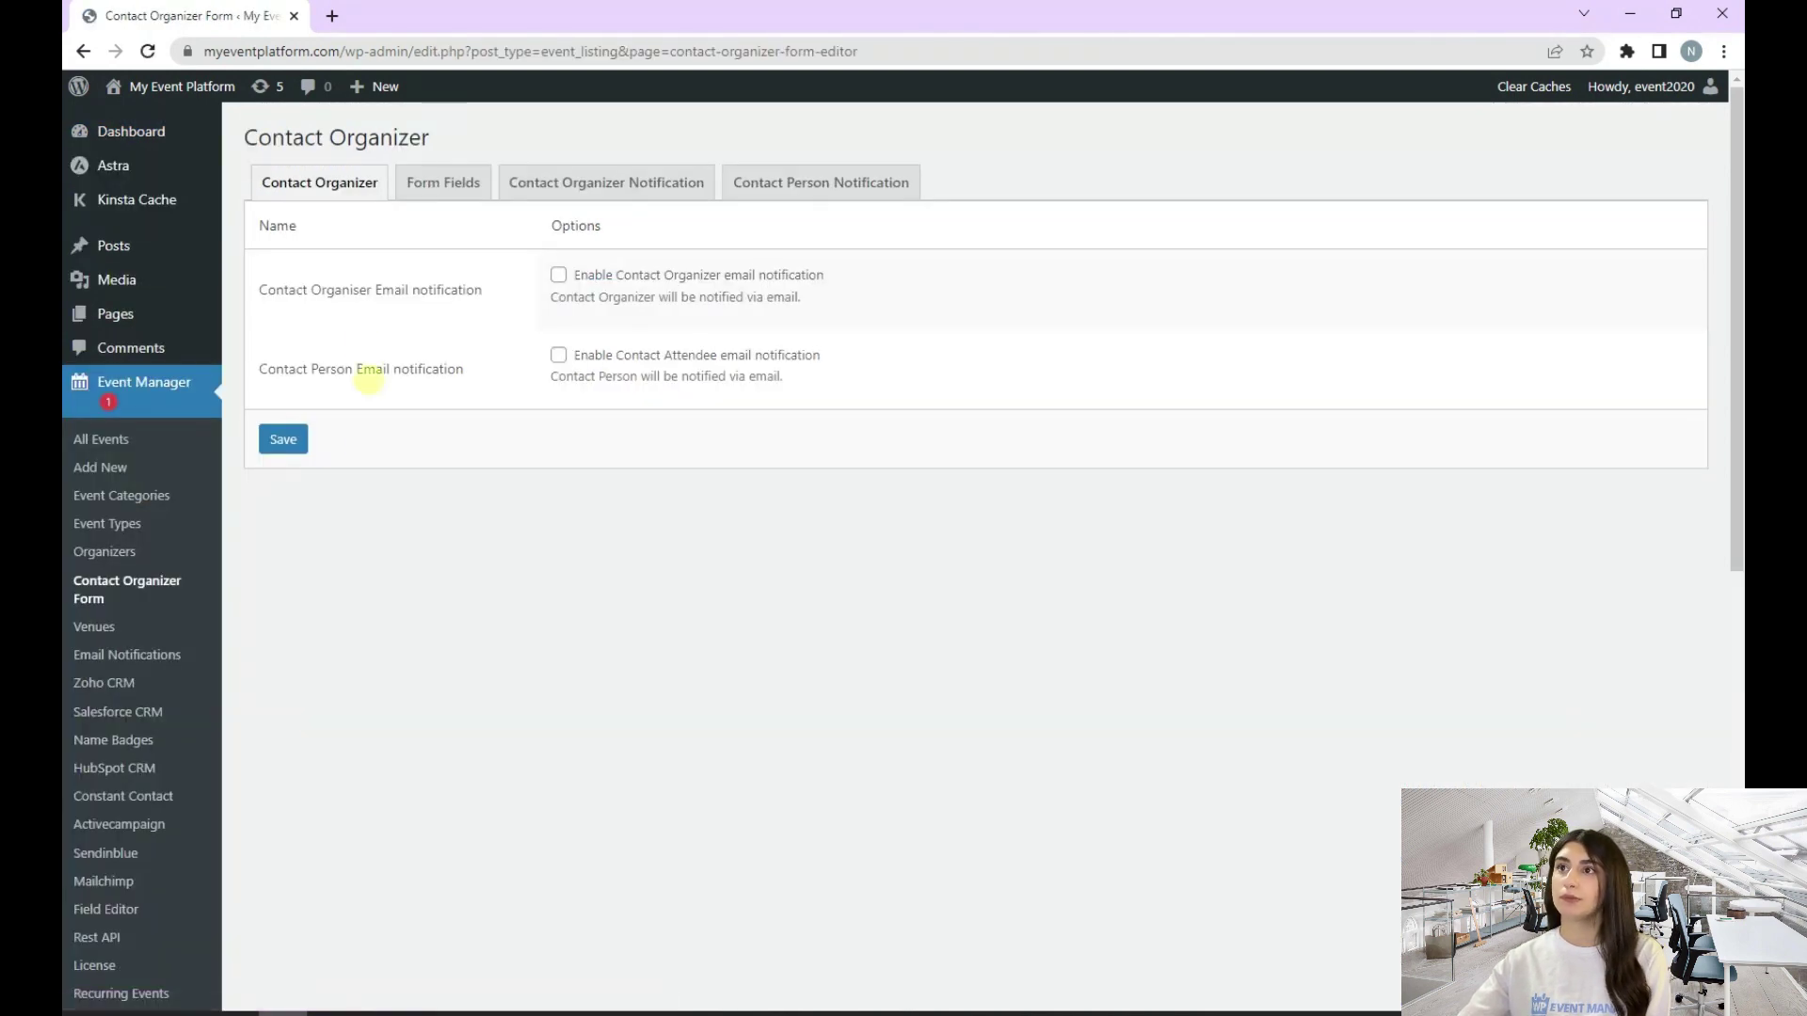
click(406, 196)
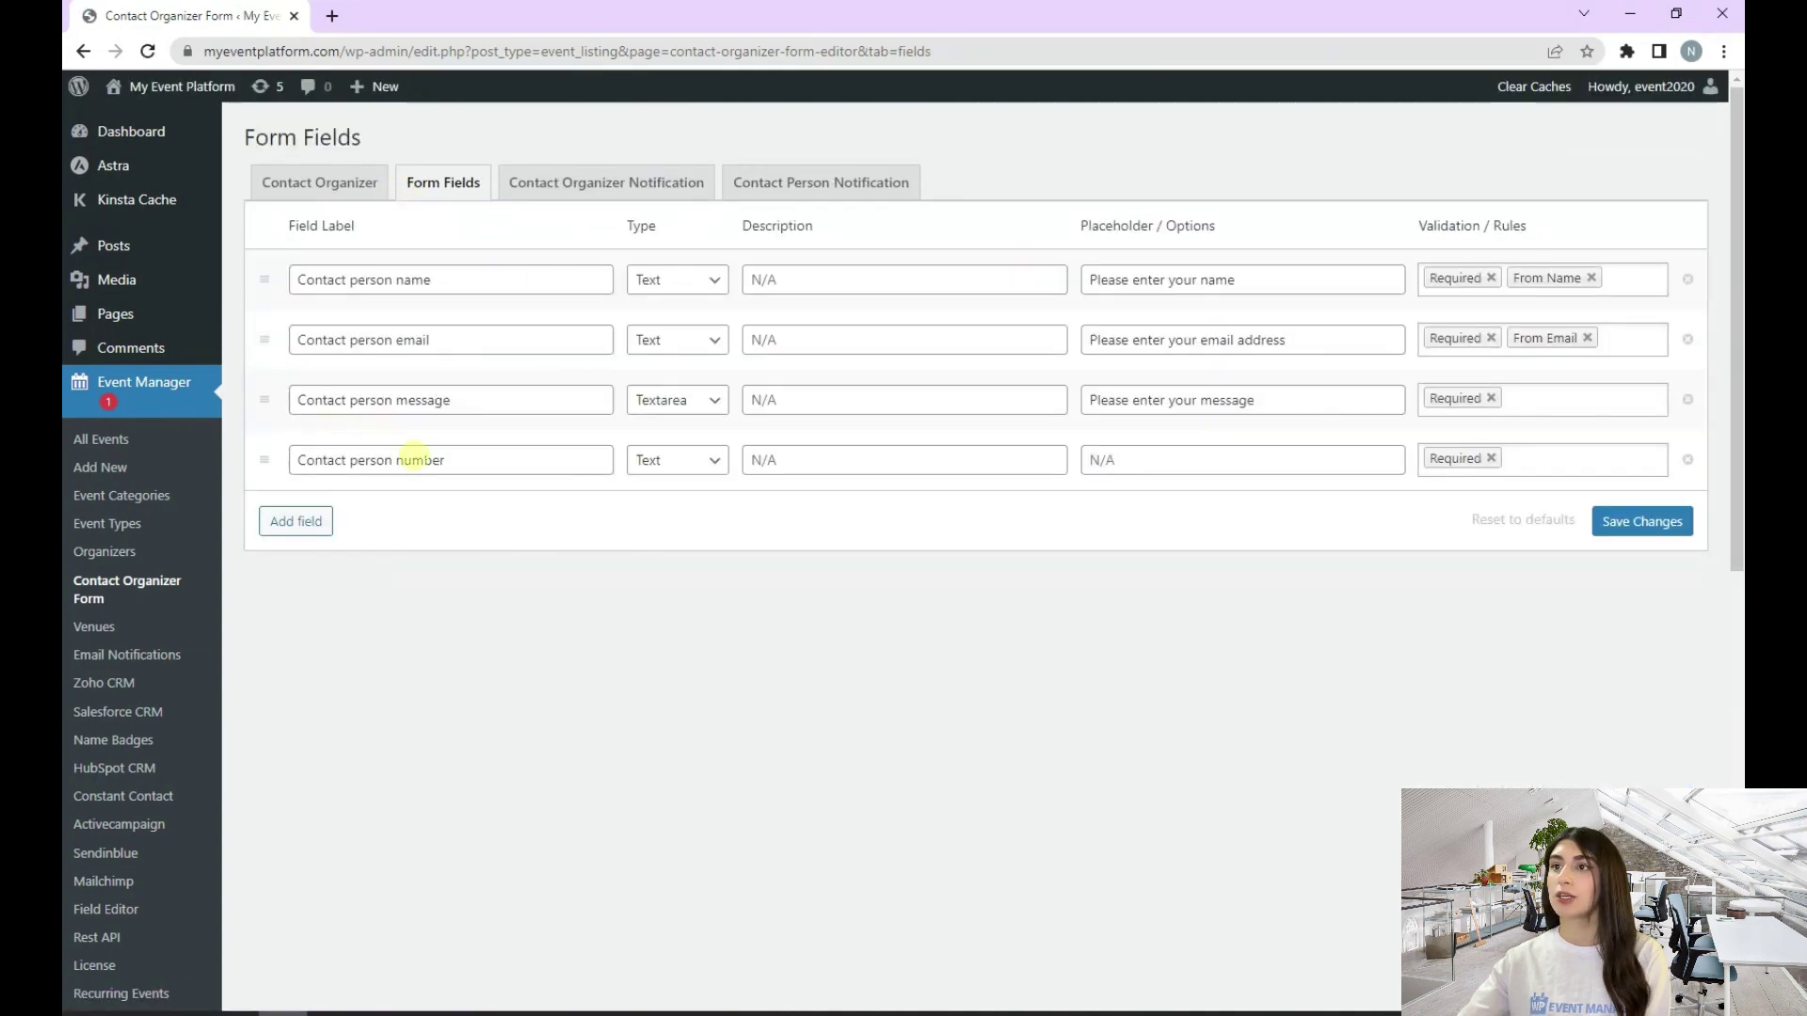
click(461, 462)
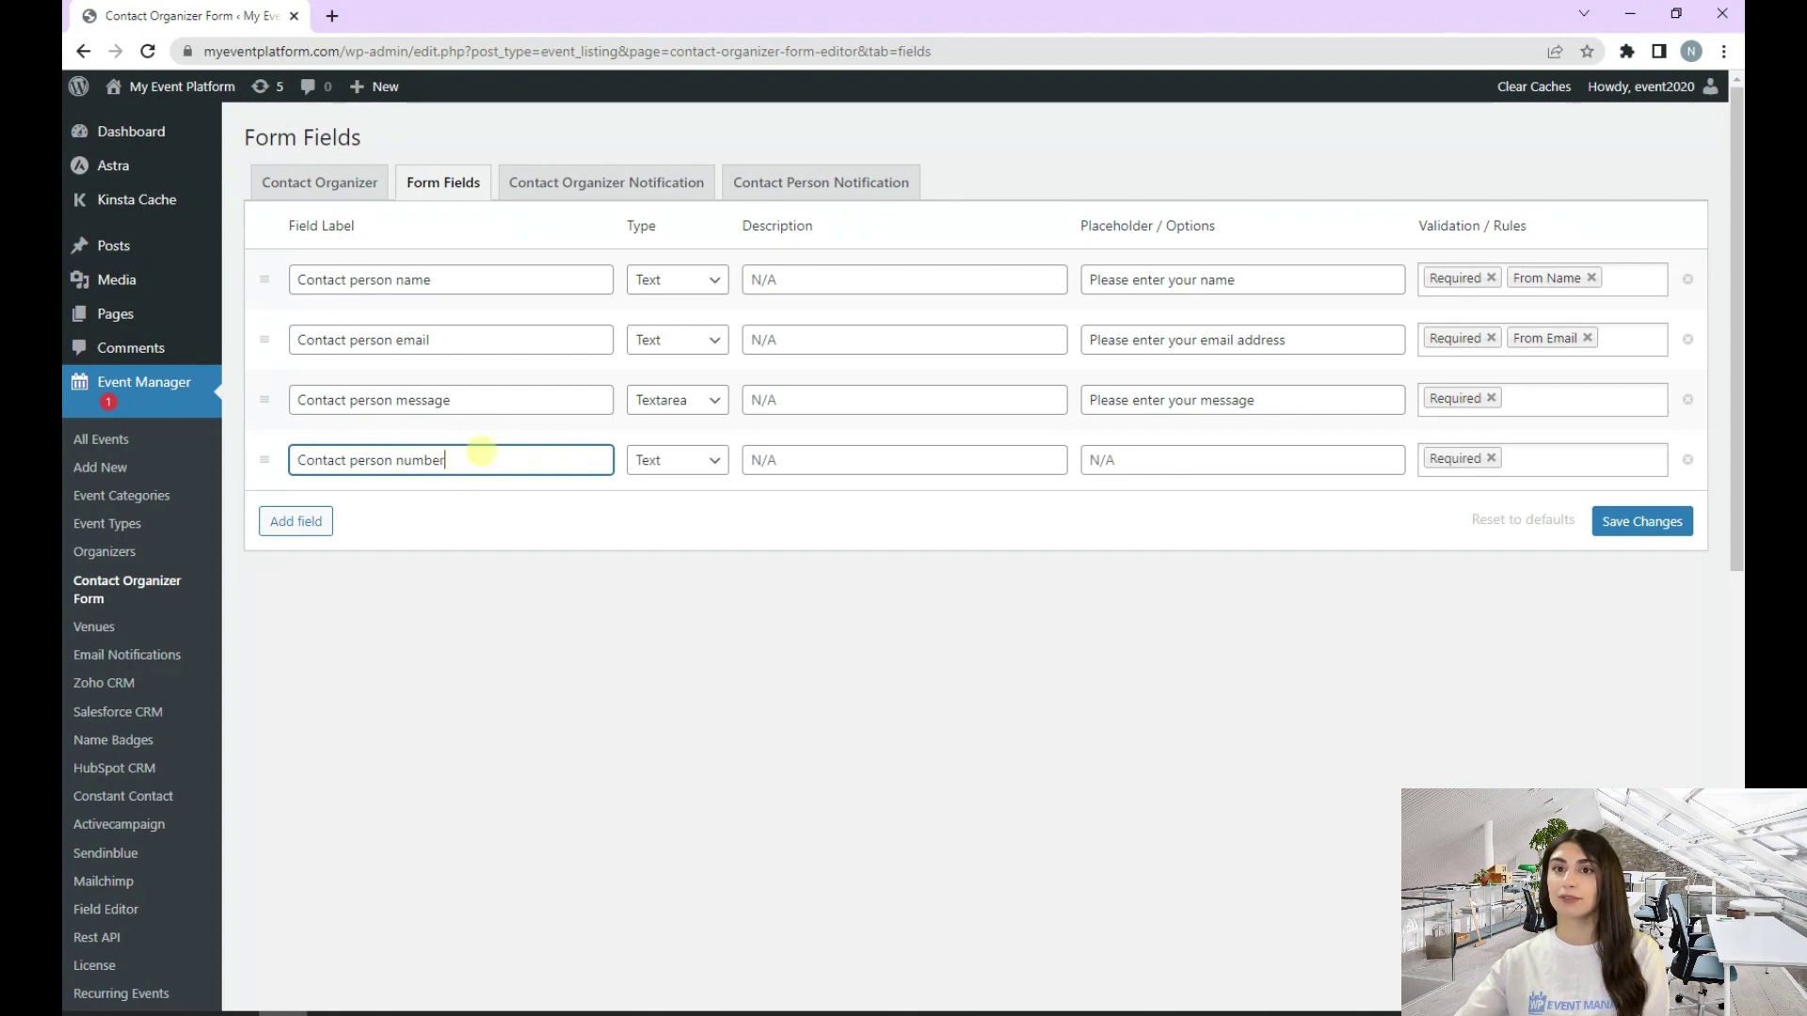
key(BackSpace)
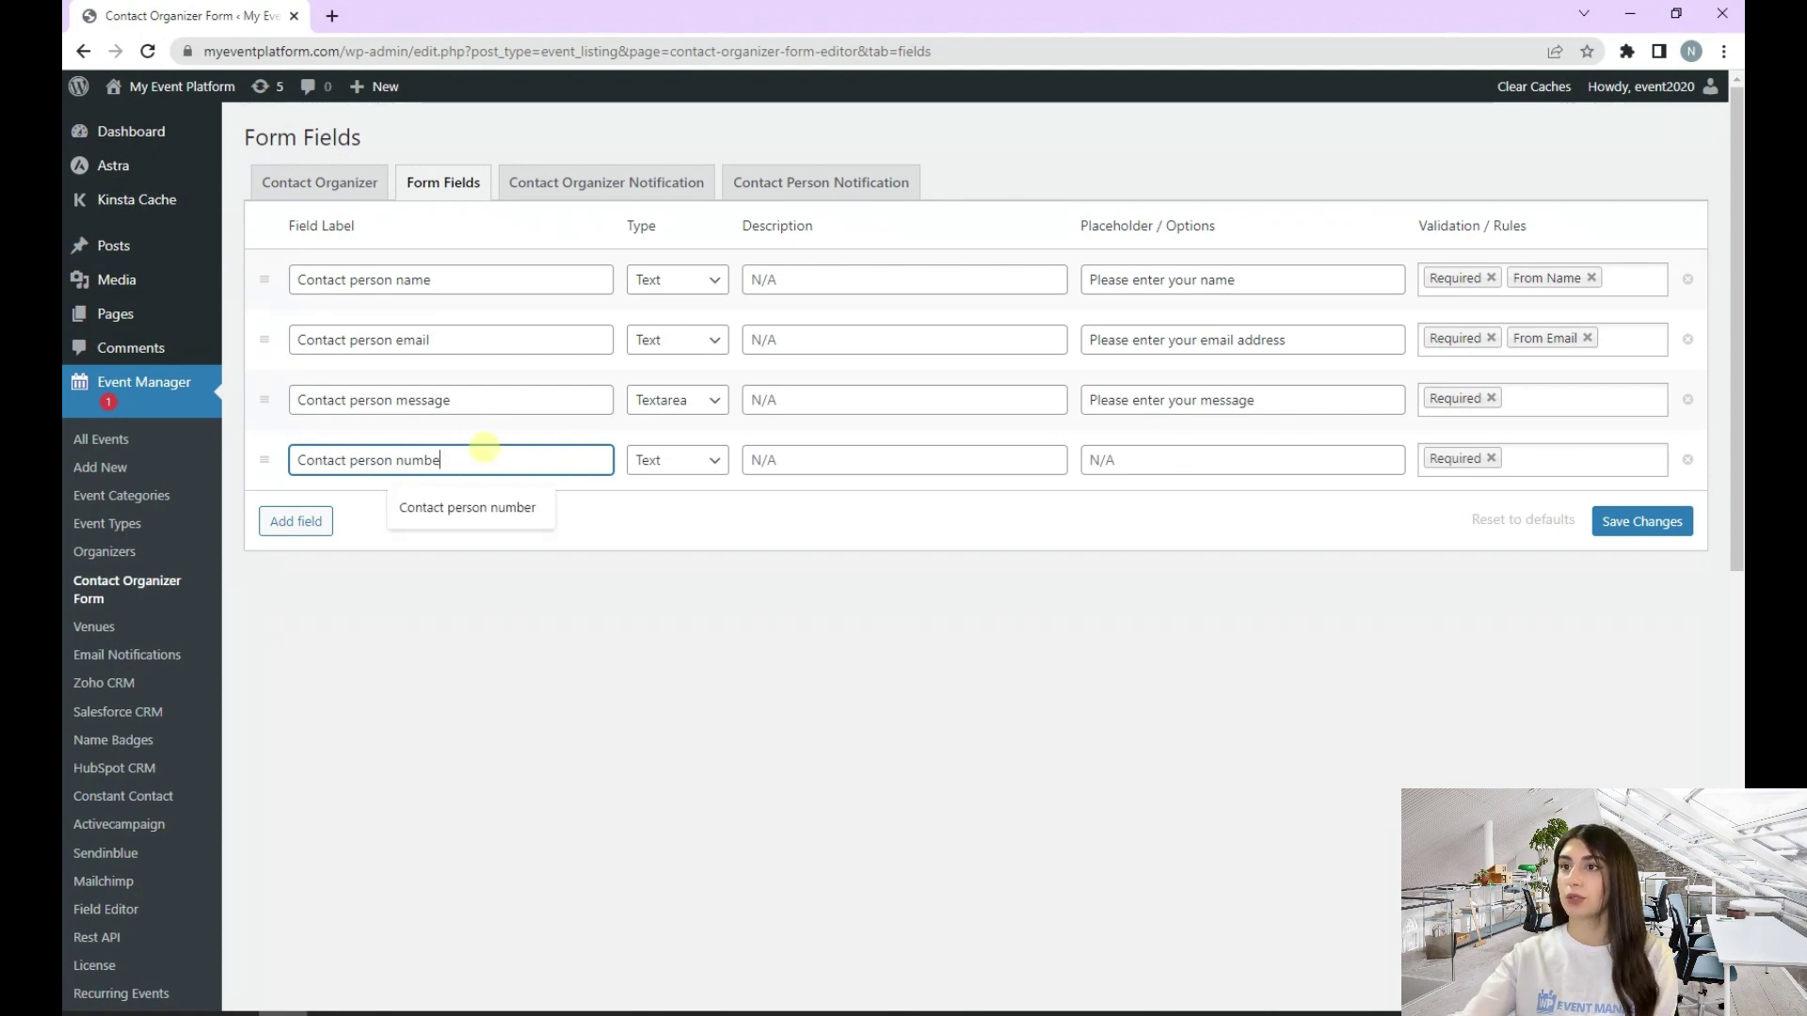
key(BackSpace)
key(BackSpace)
key(BackSpace)
key(BackSpace)
key(BackSpace)
key(BackSpace)
key(BackSpace)
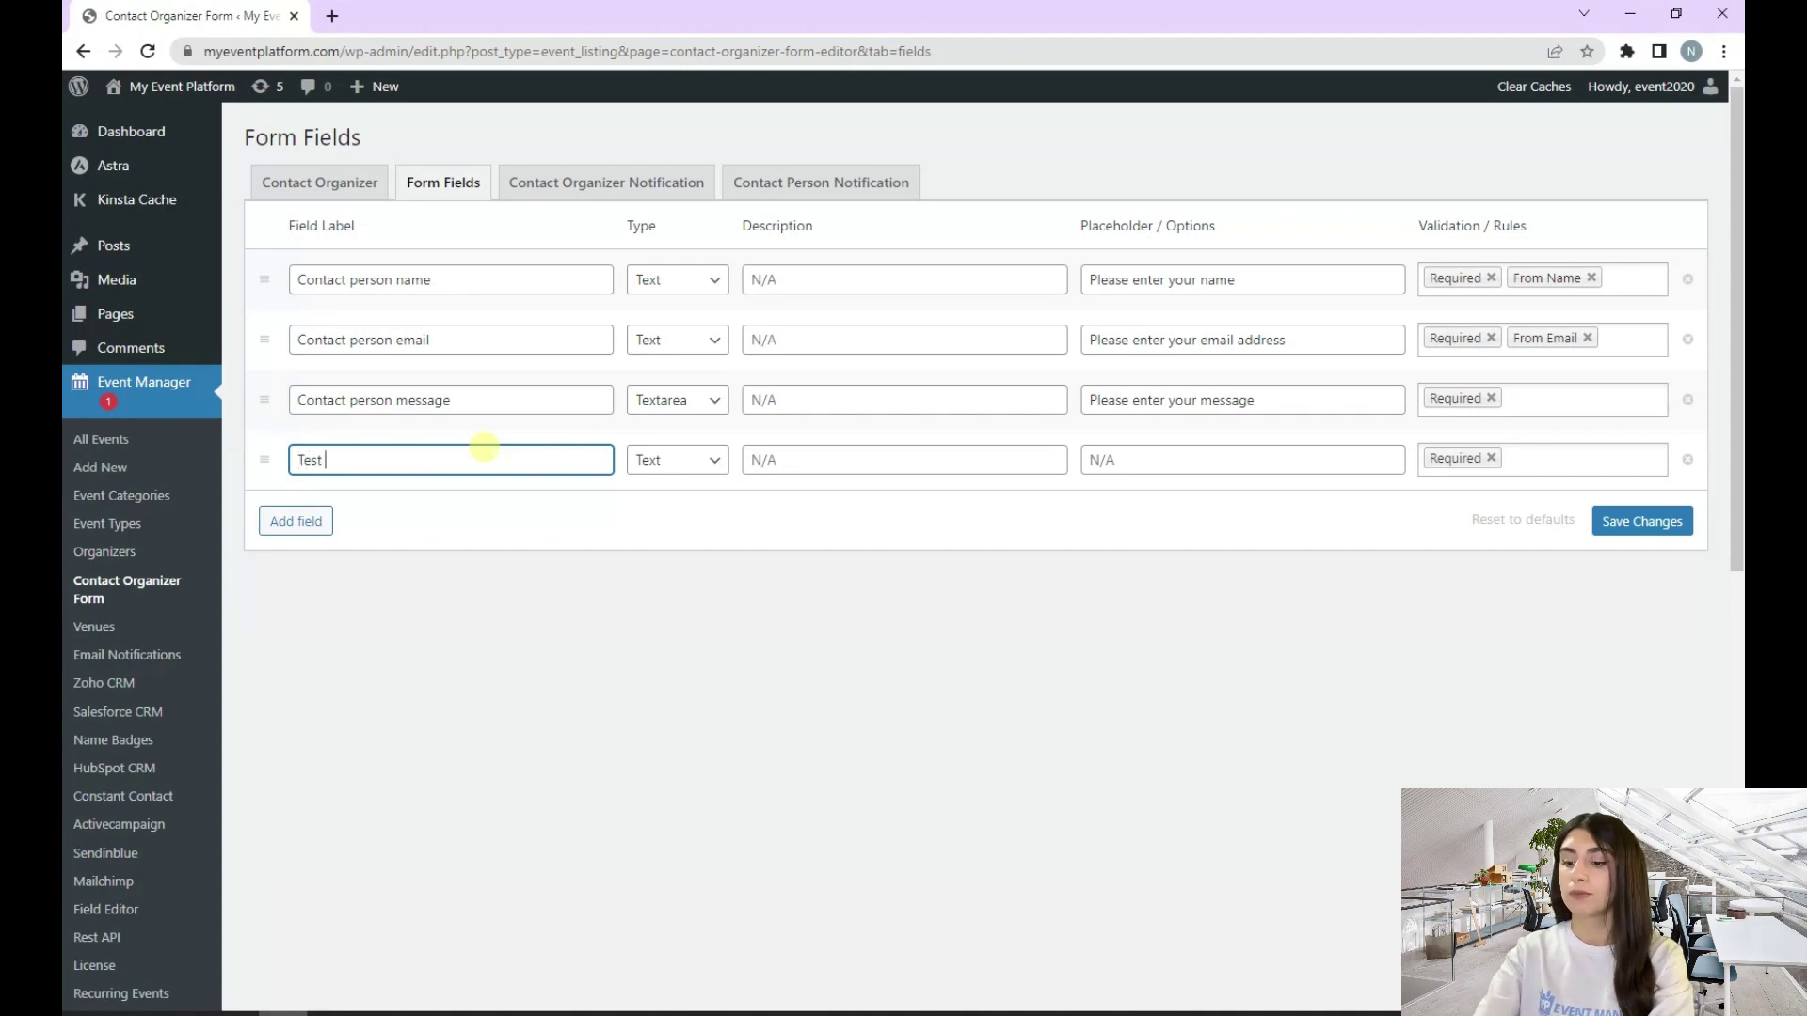
text(Test Fiels)
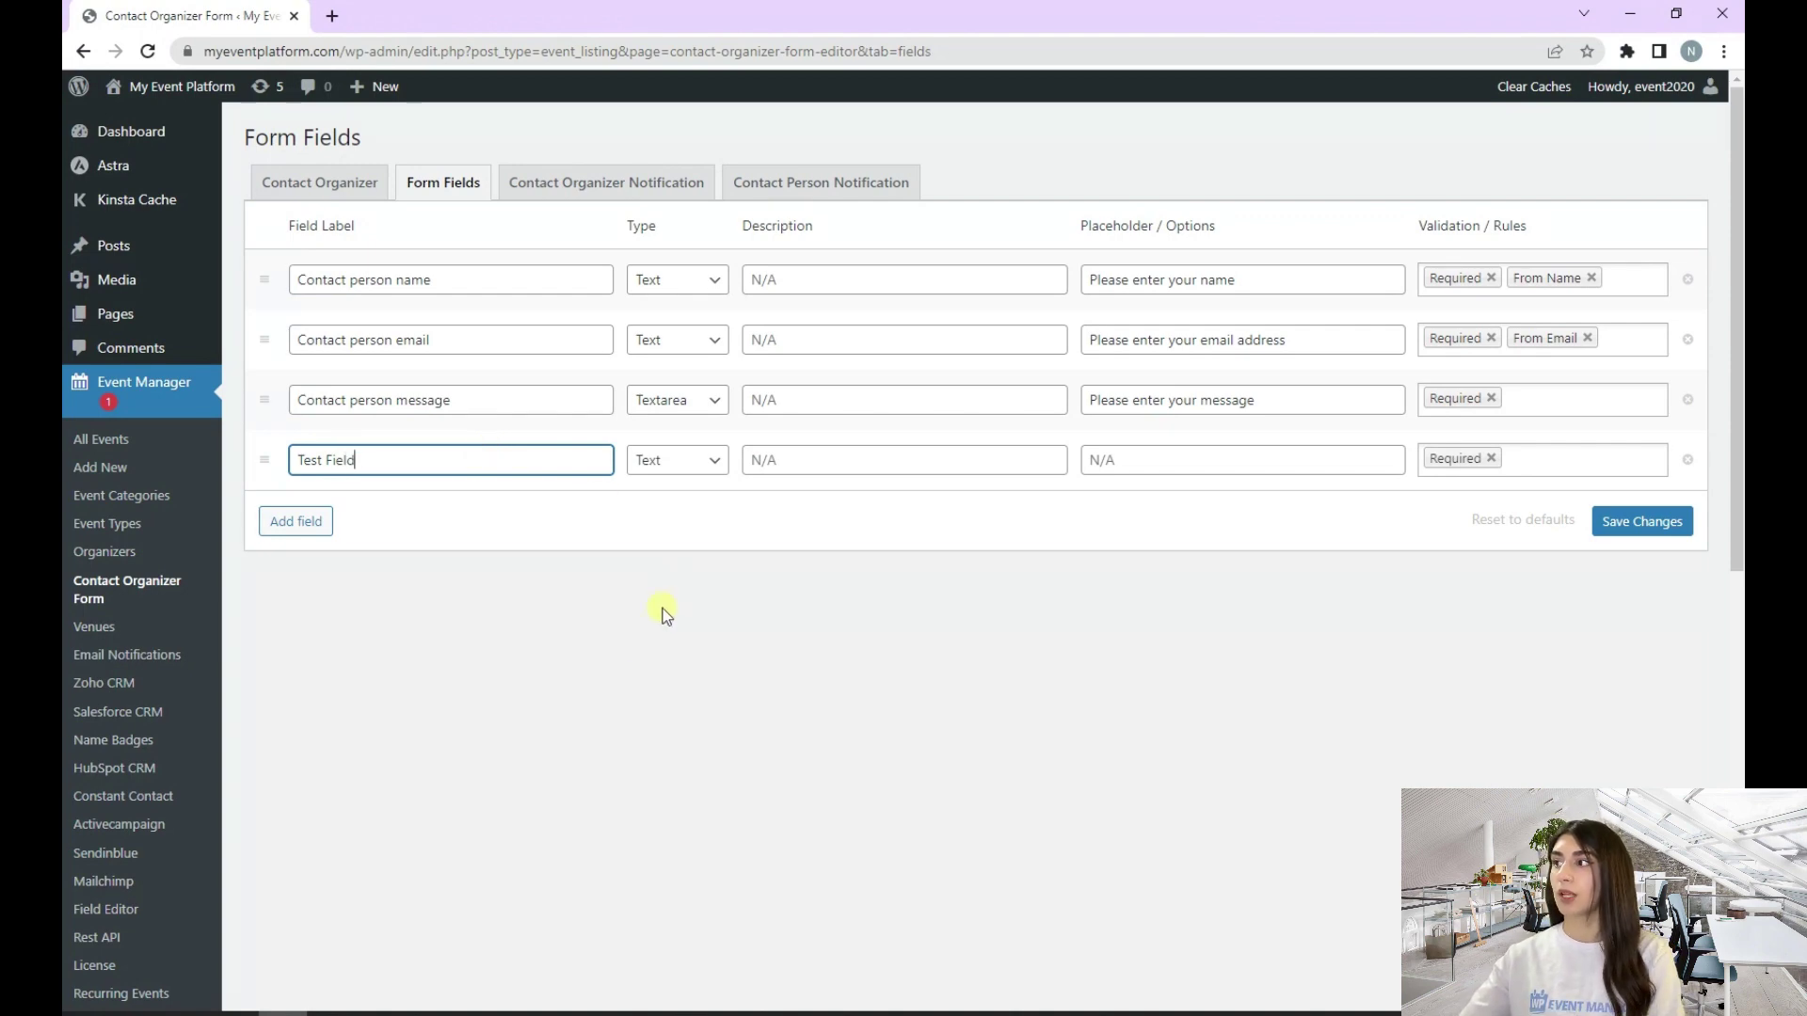
click(1686, 533)
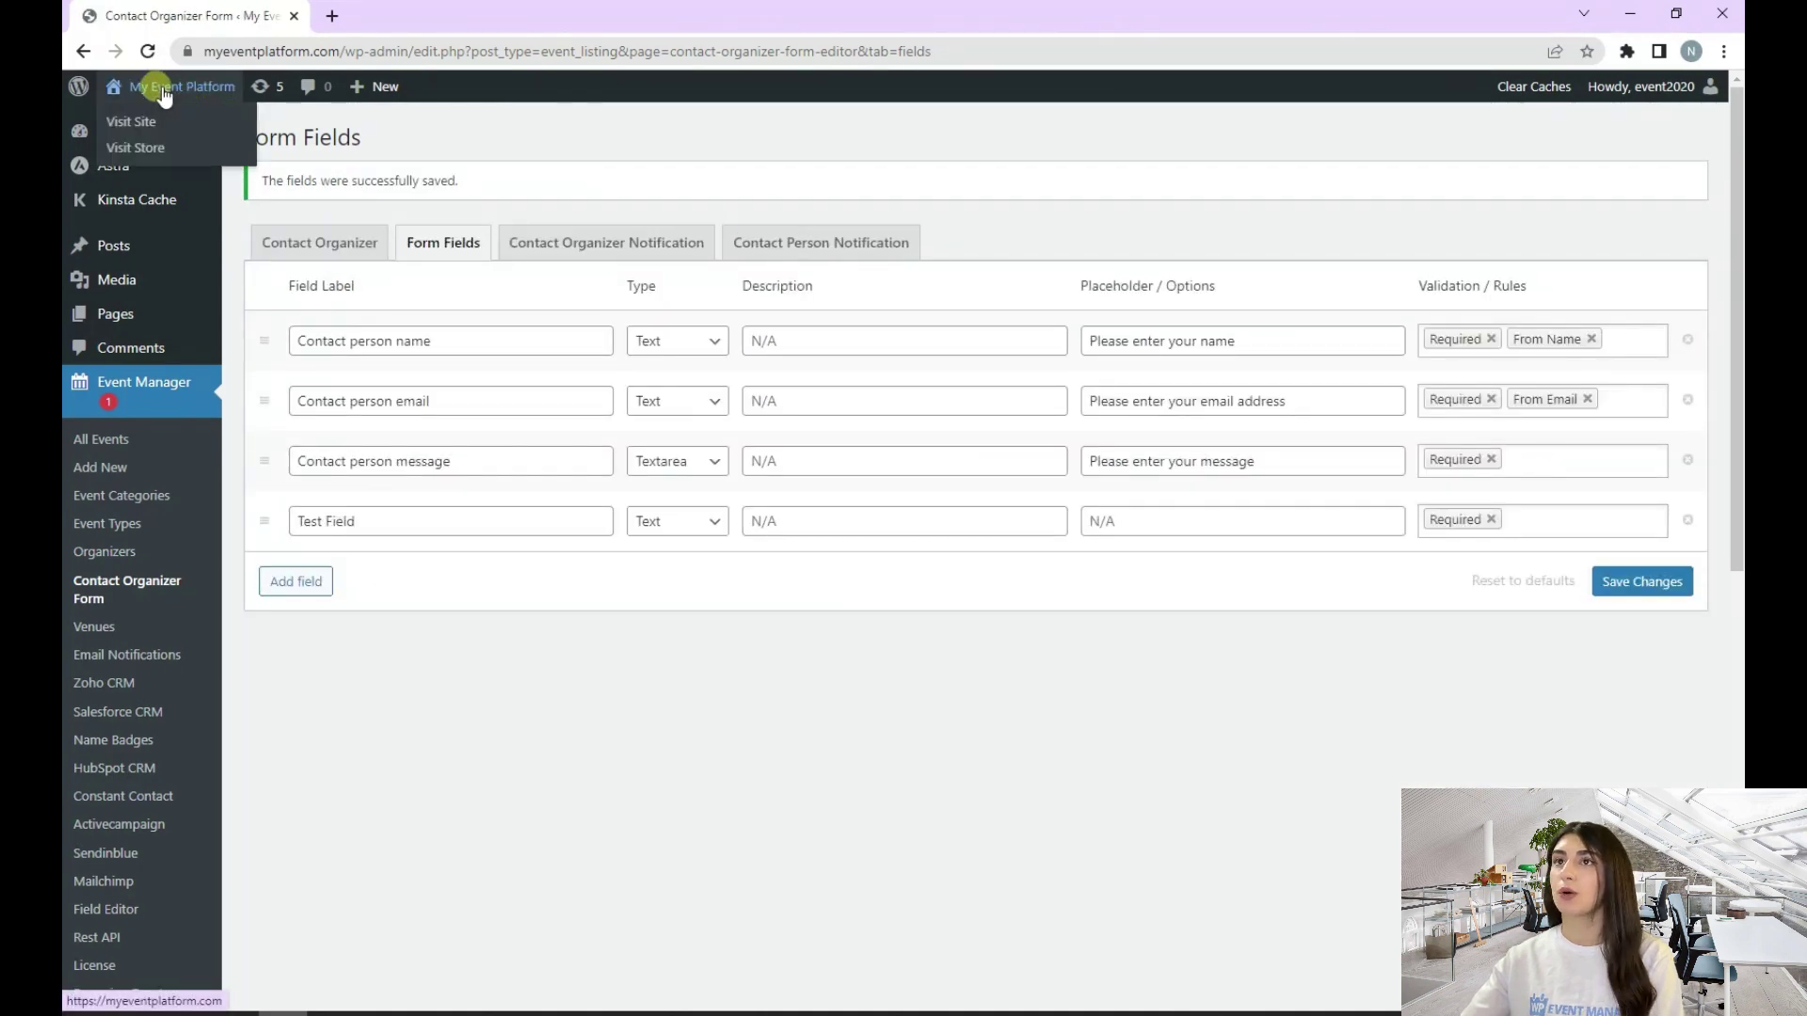
Open the Content Marketing event's Contact Organizer form from the site to check the required Test Field
click(157, 87)
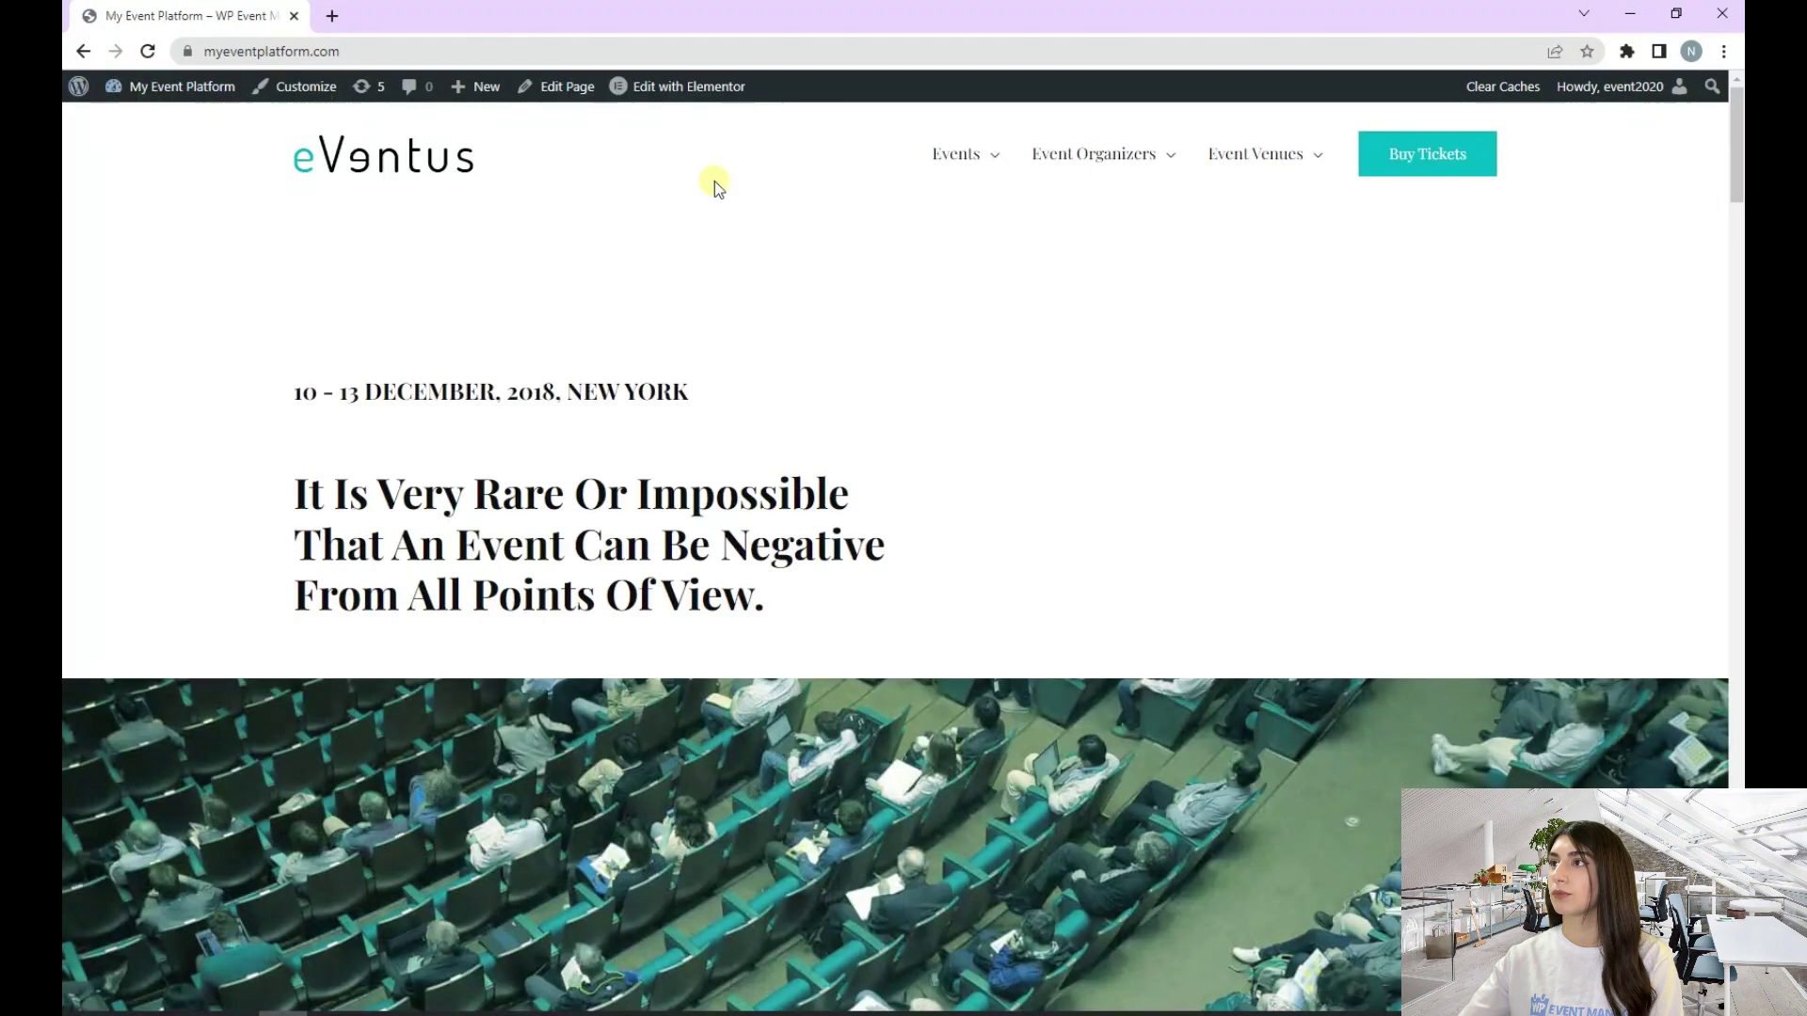
mouse_move(960, 154)
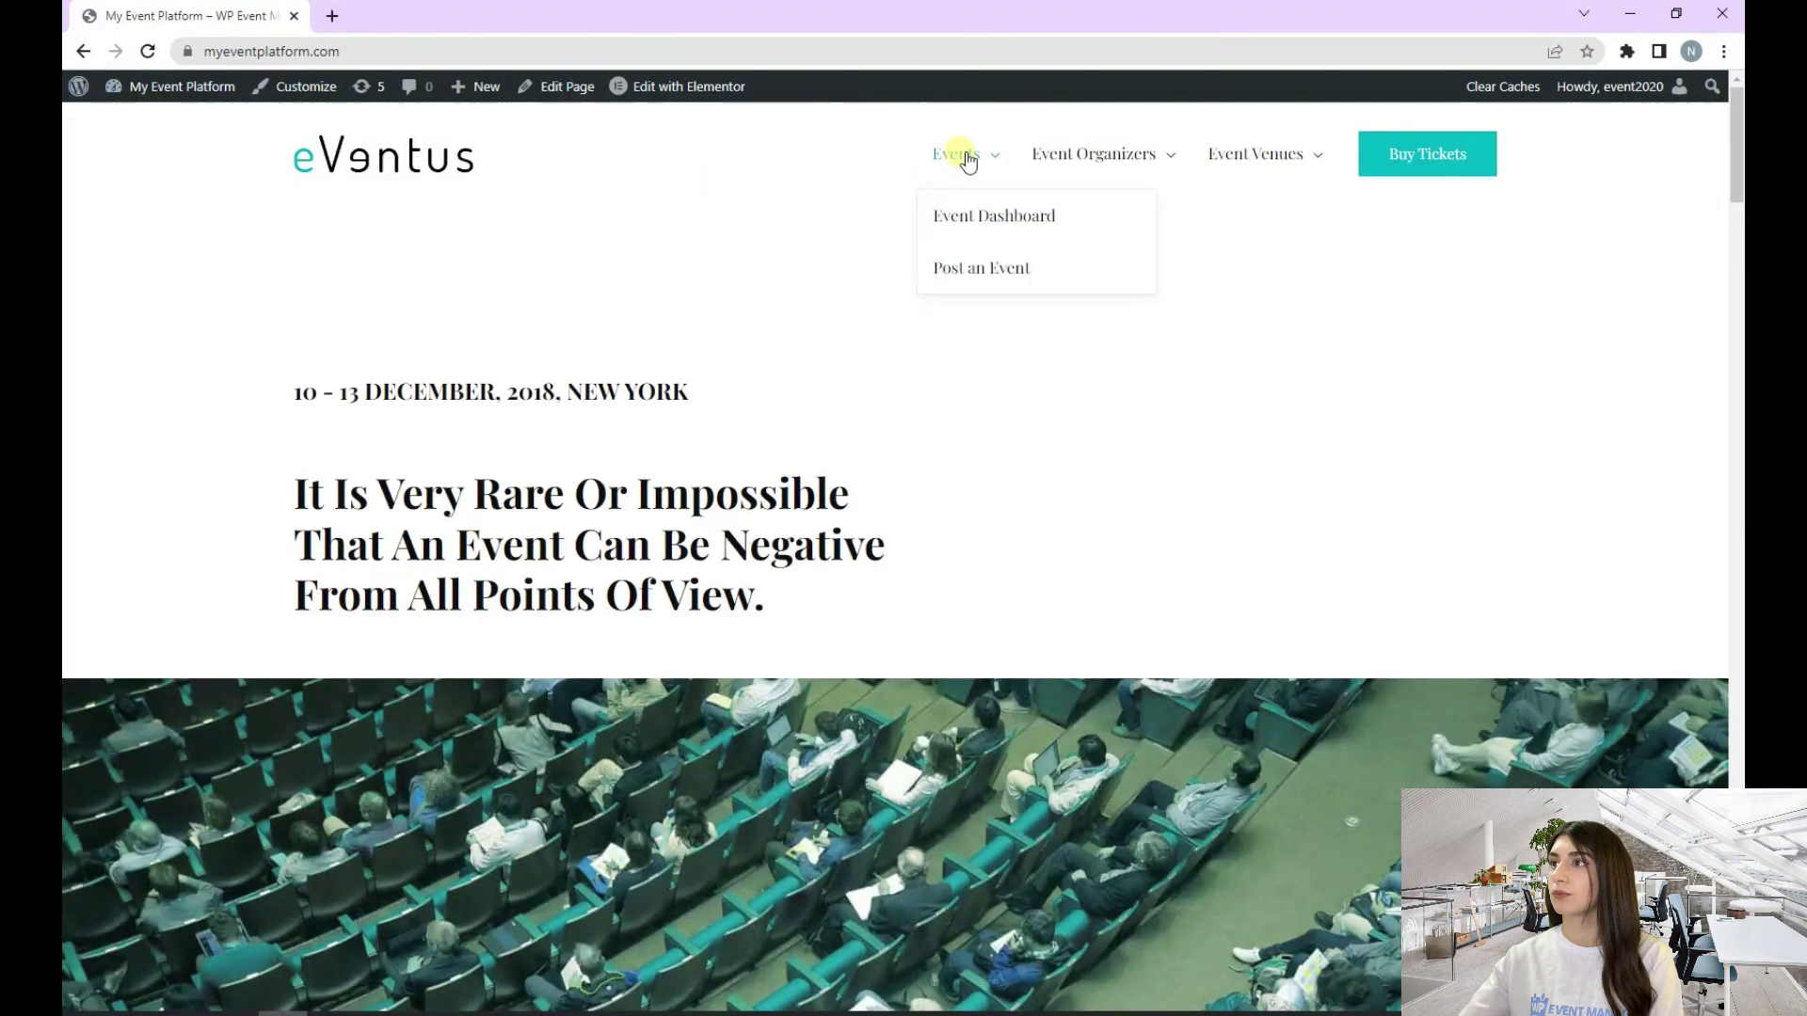
click(1003, 216)
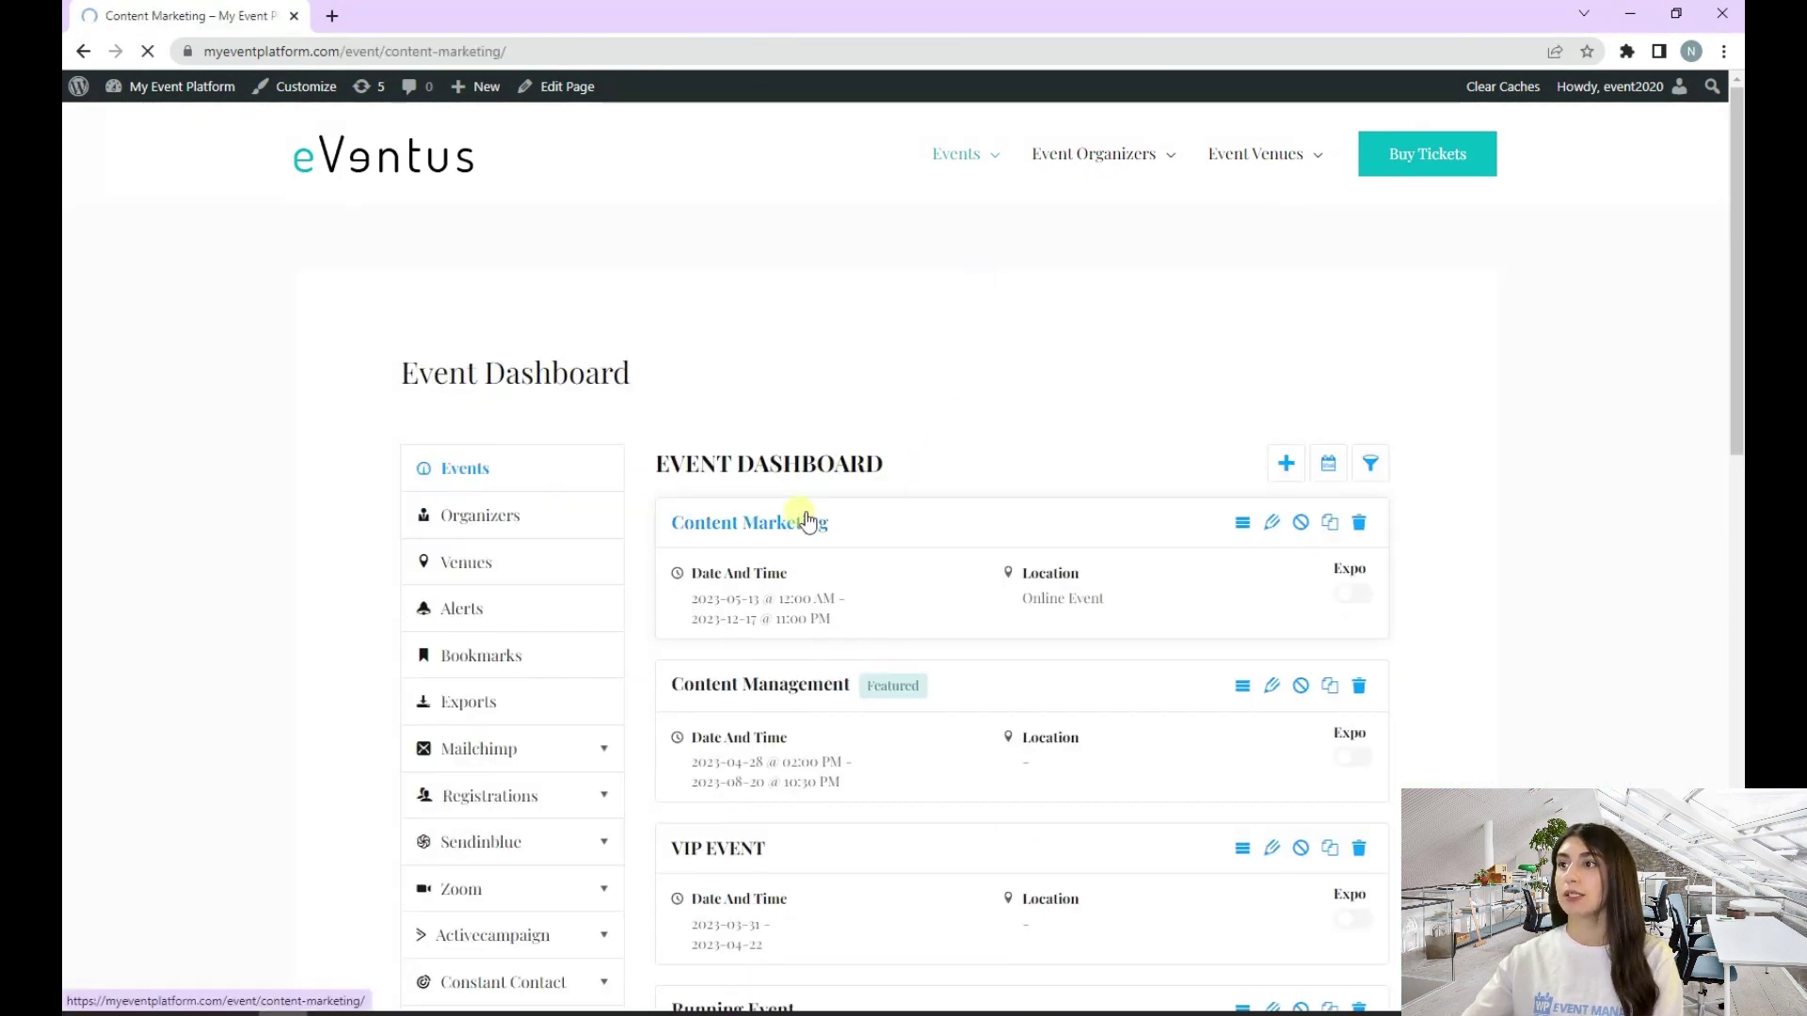
scroll(681, 458, down, 15)
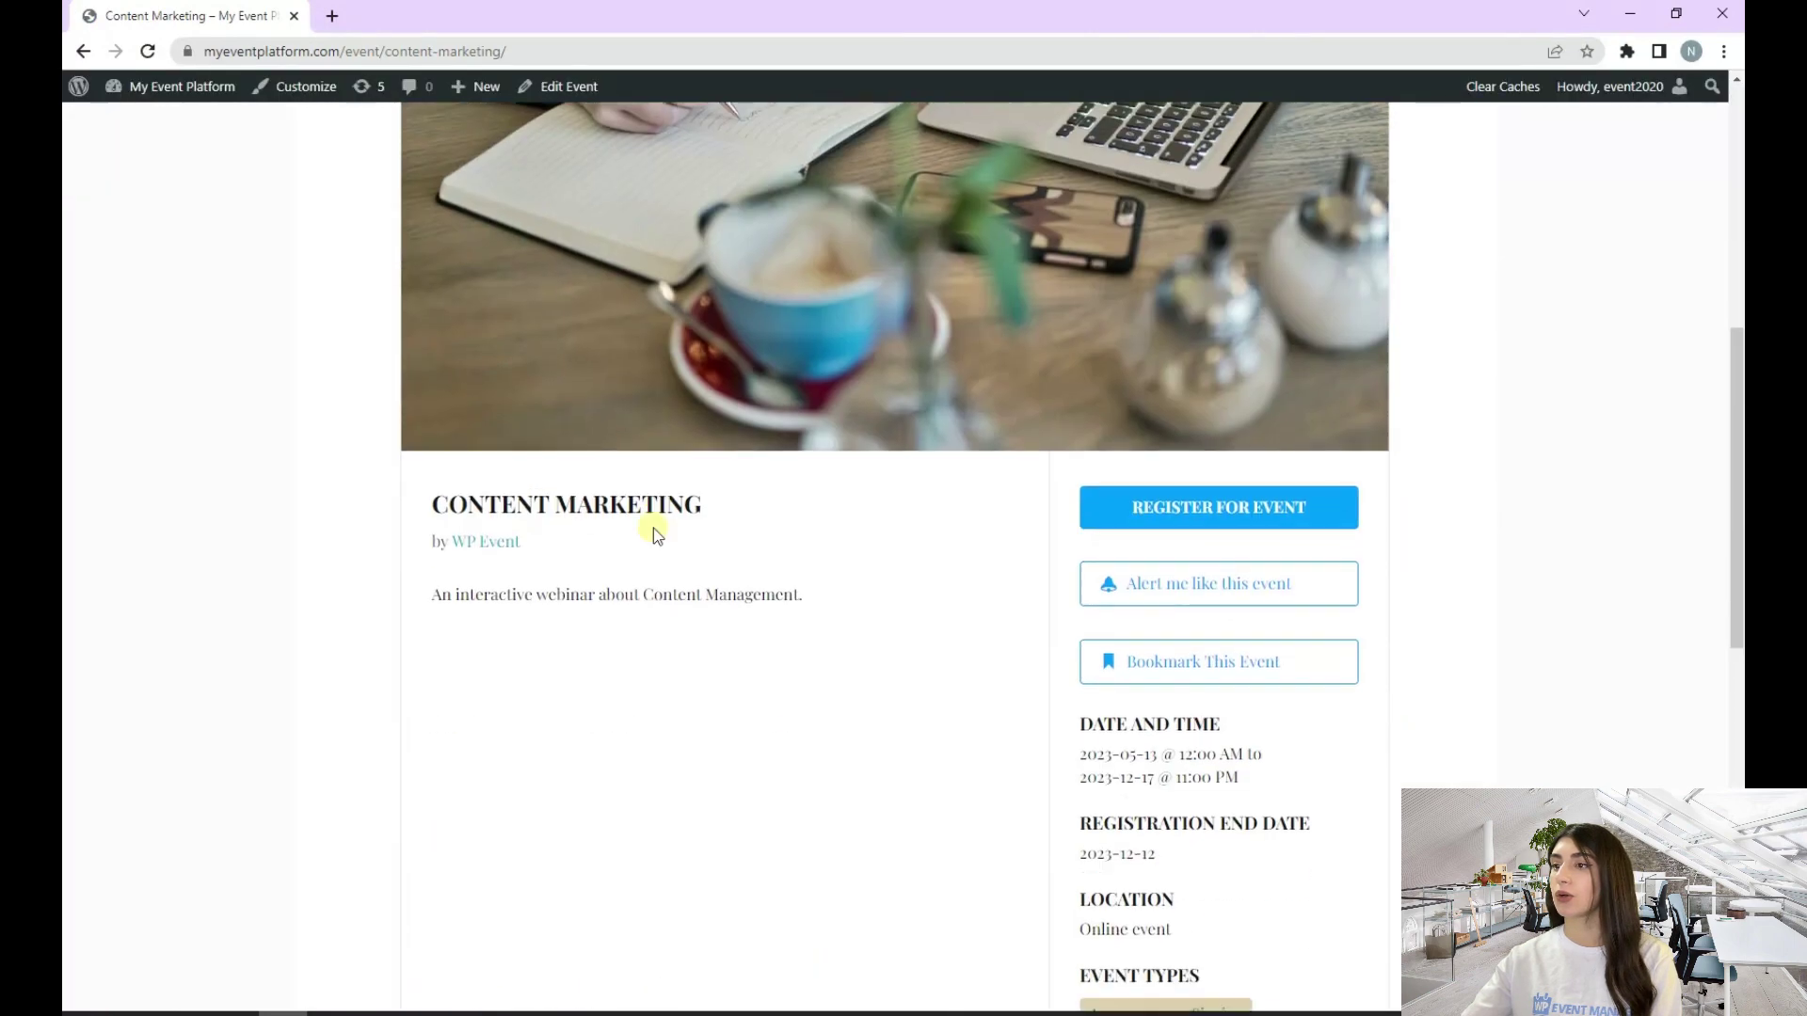
click(879, 644)
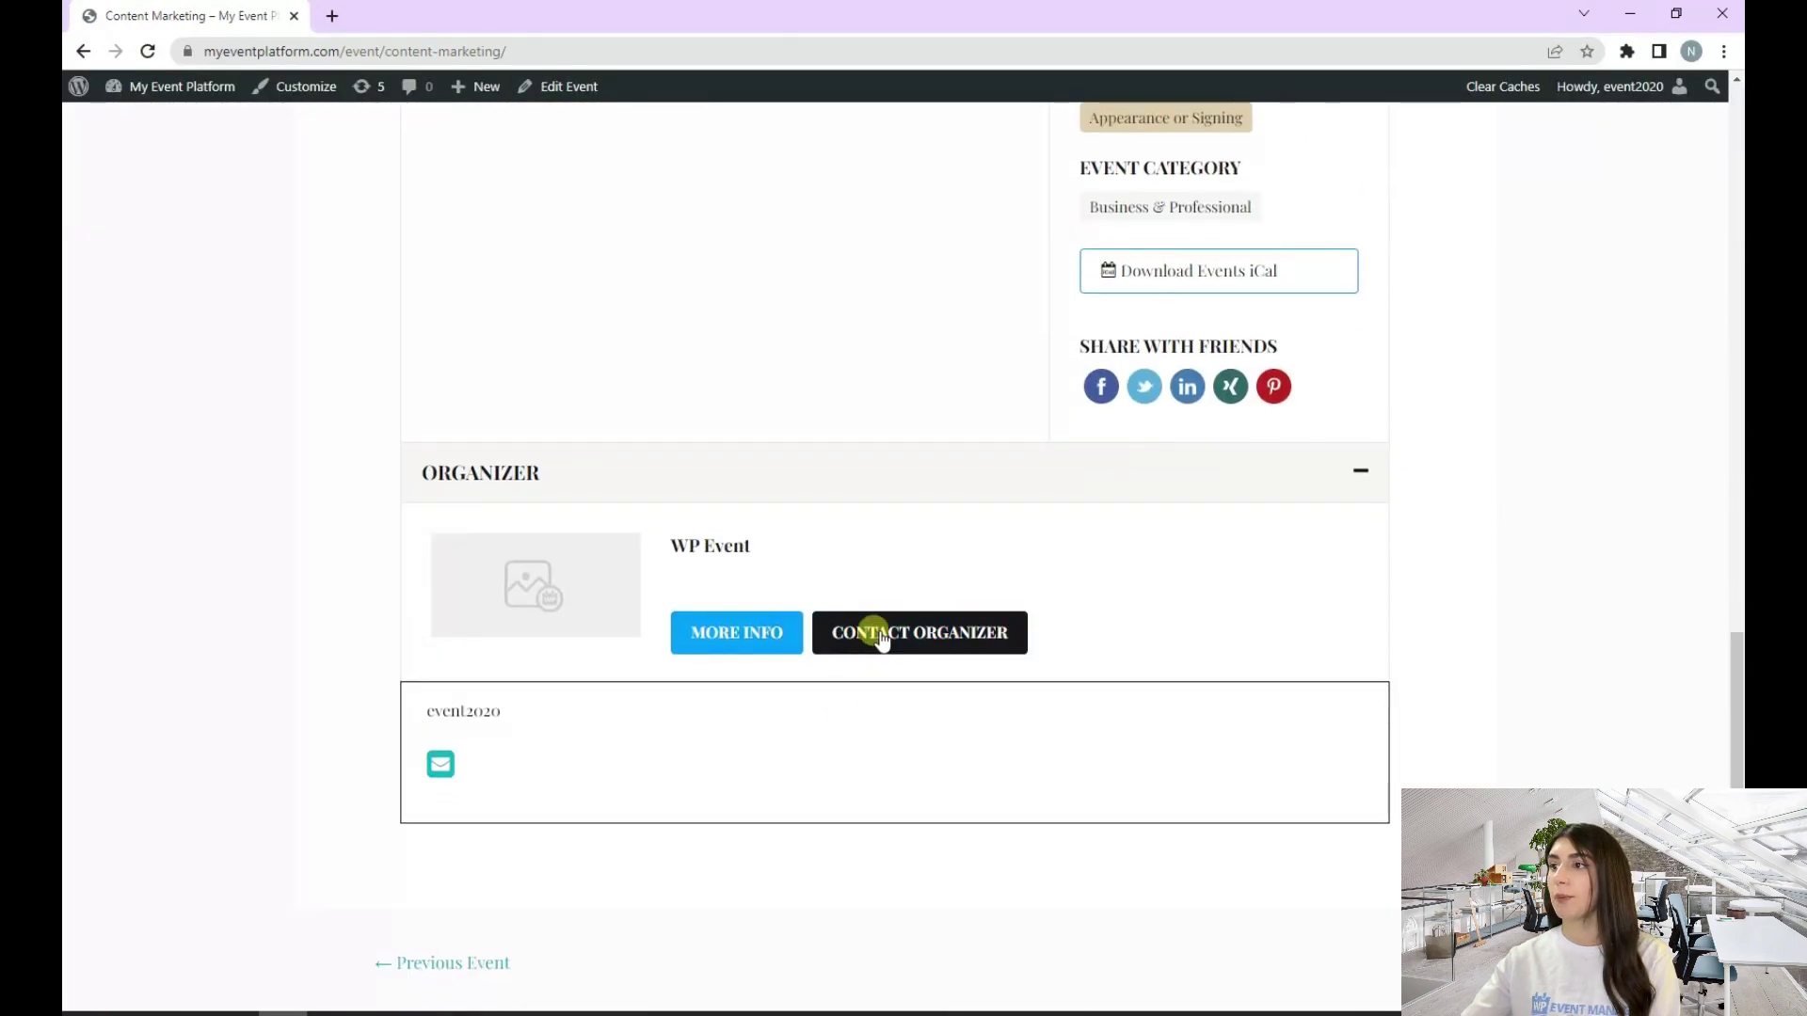
scroll(903, 649, down, 4)
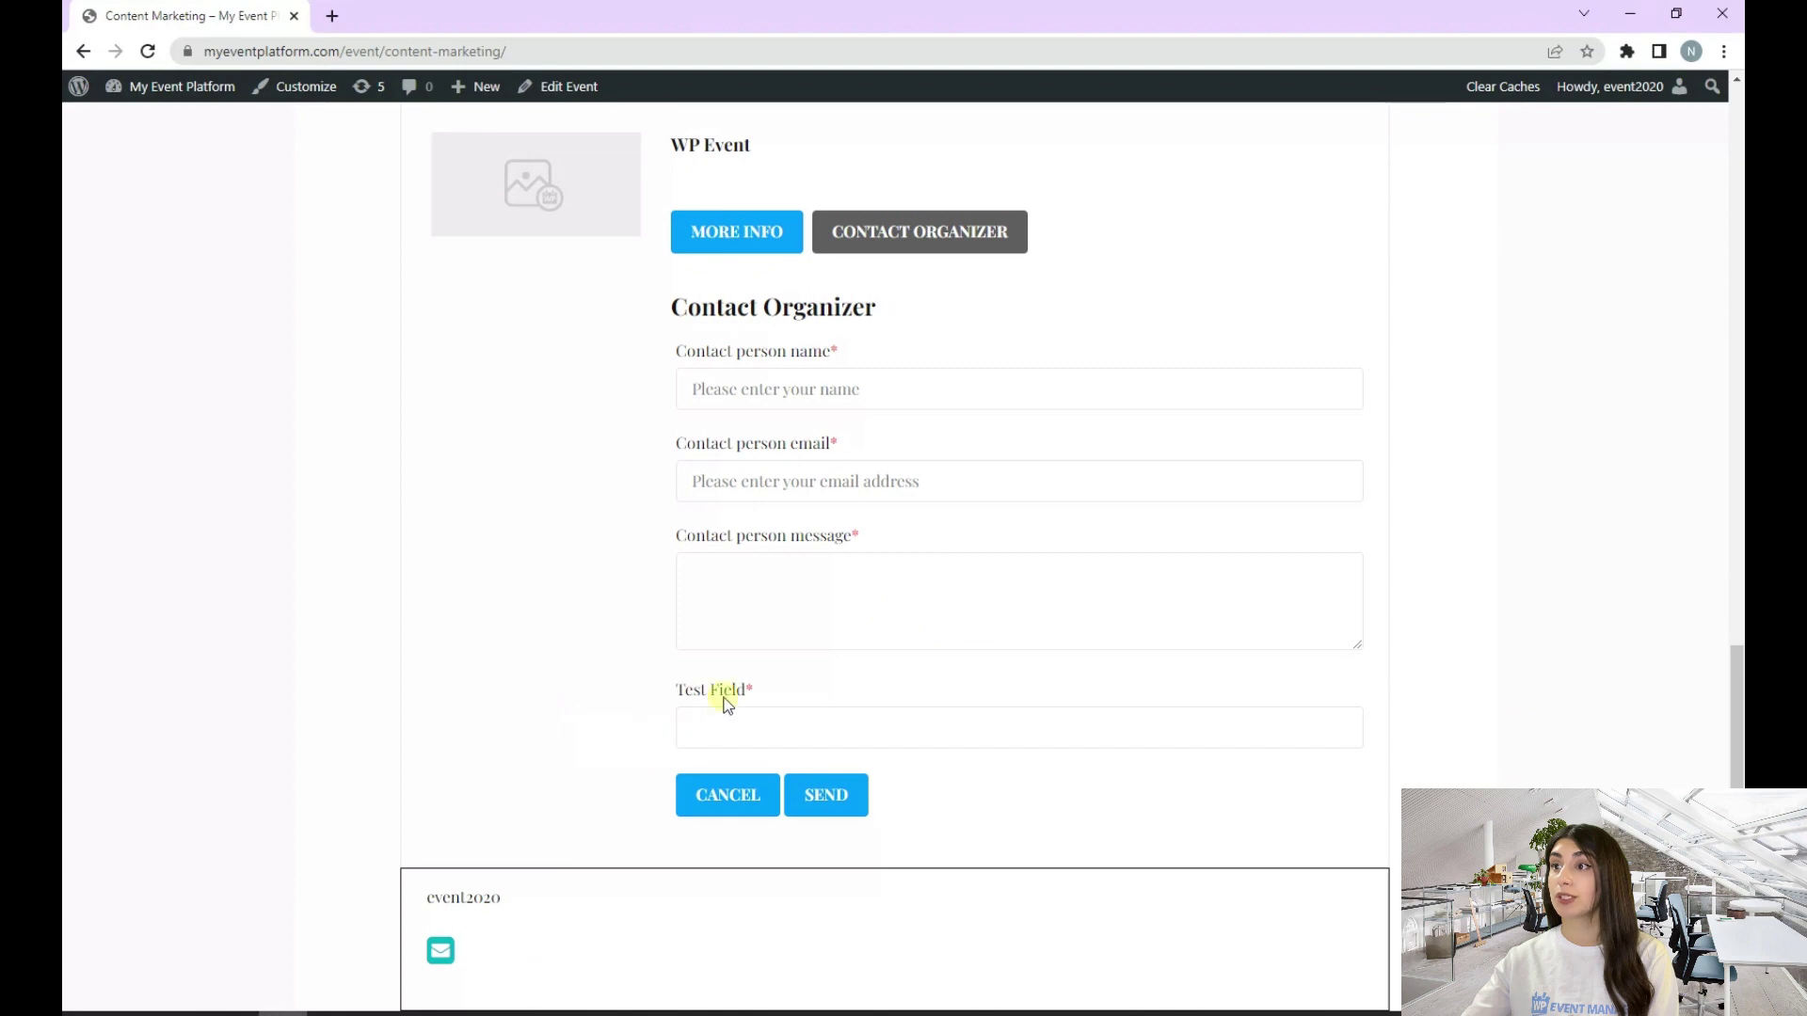